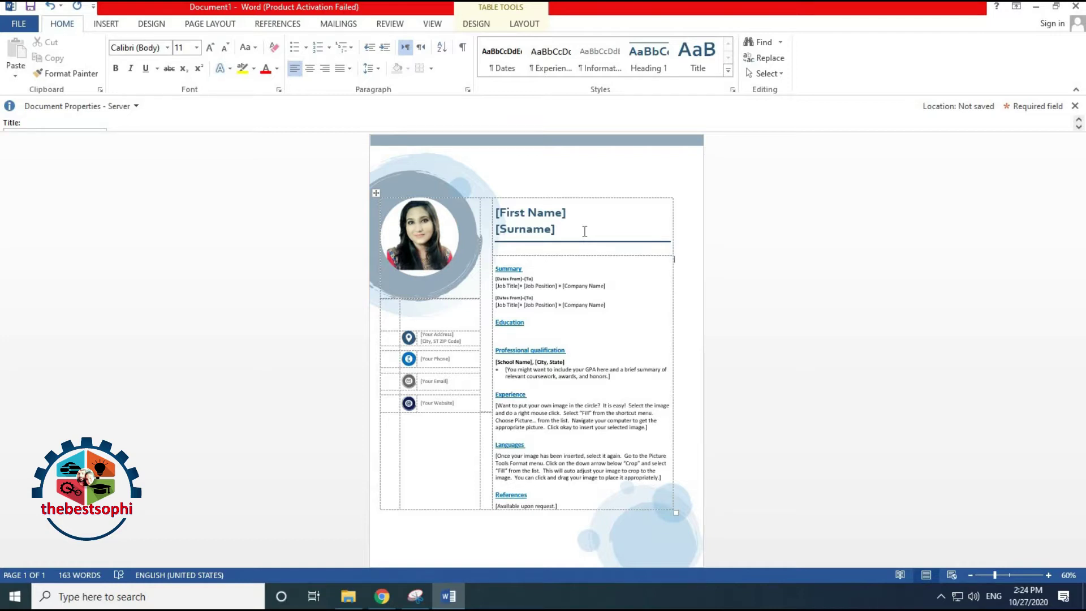
Replace the [First Name] placeholder with 'Ms.' and the candidate's capitalised first names
left_click(507, 211)
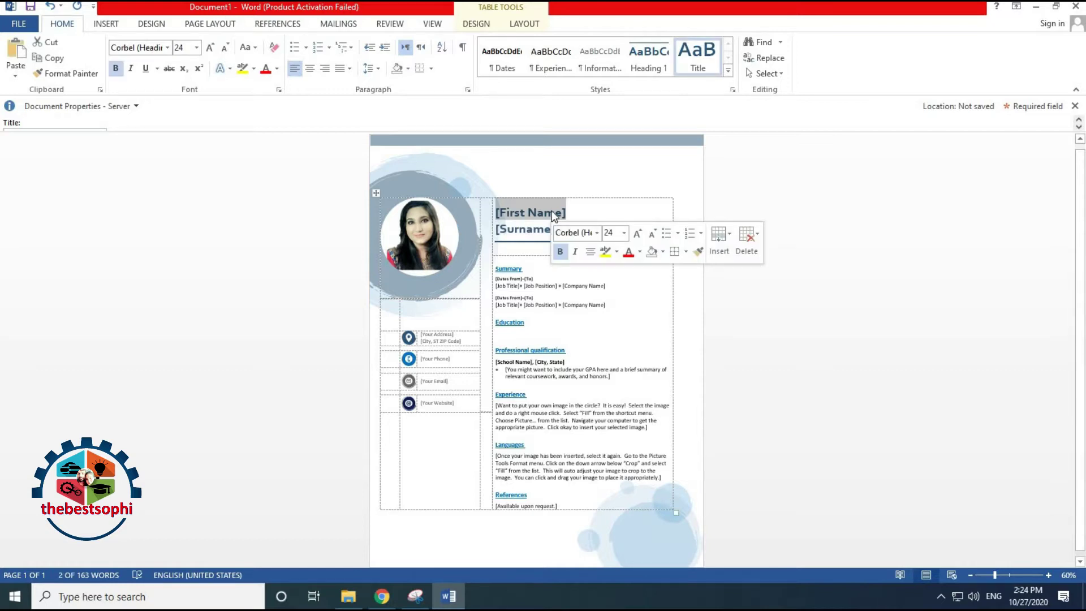
type("Ms")
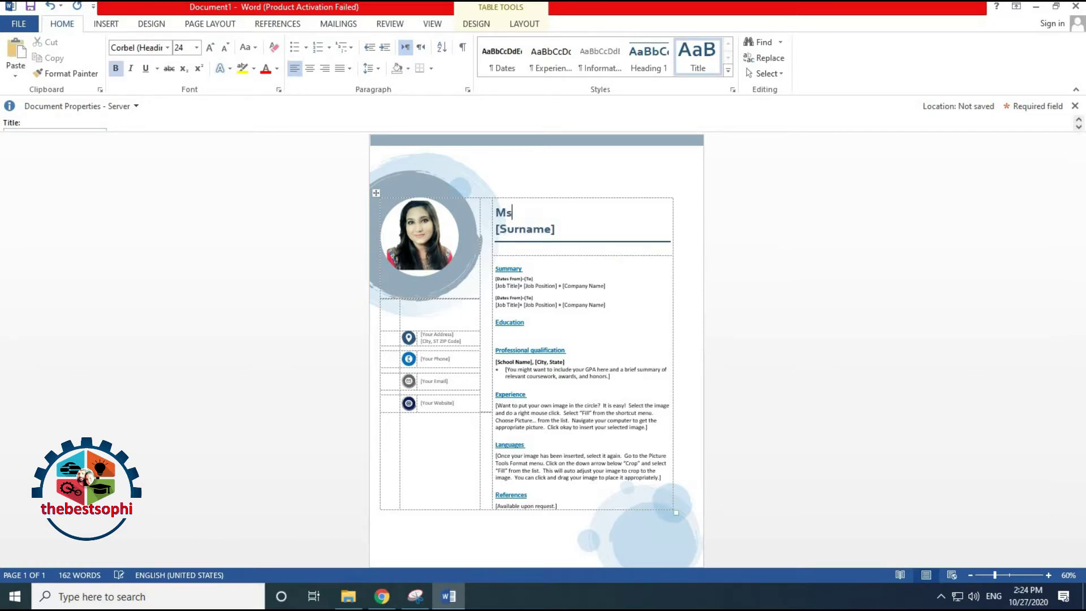
type(".sophia")
left_click(516, 214)
key("Delete")
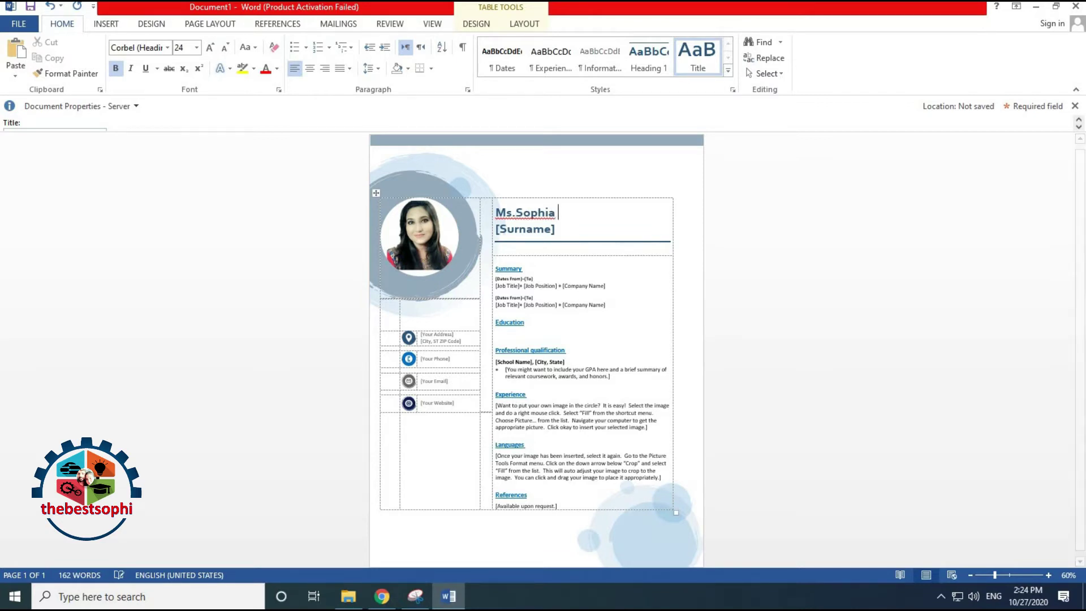
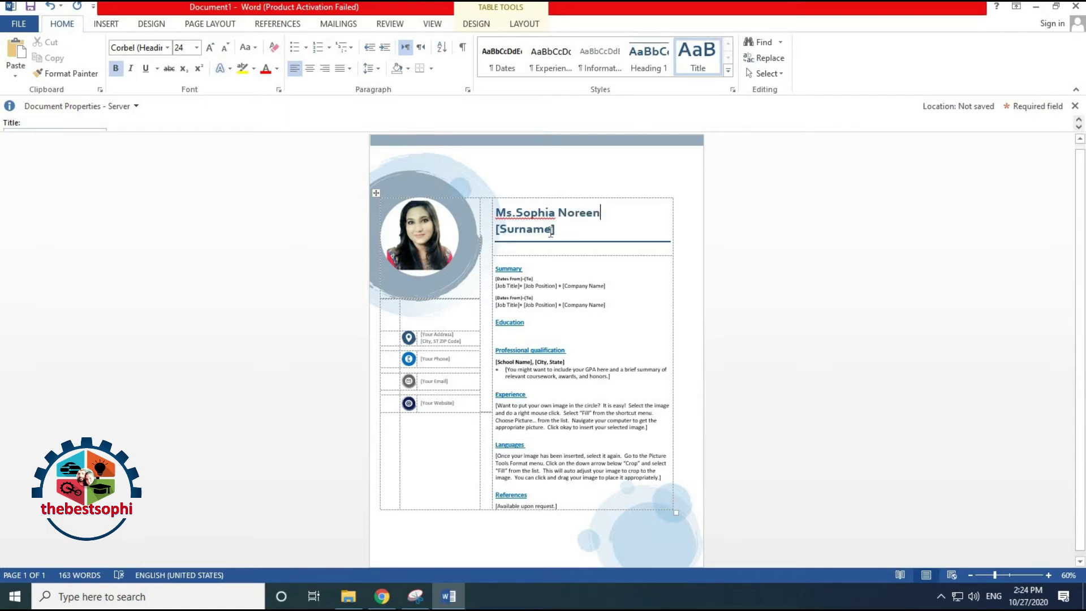
Replace the [Surname] placeholder with the candidate's surname and zoom the page in
left_click(549, 232)
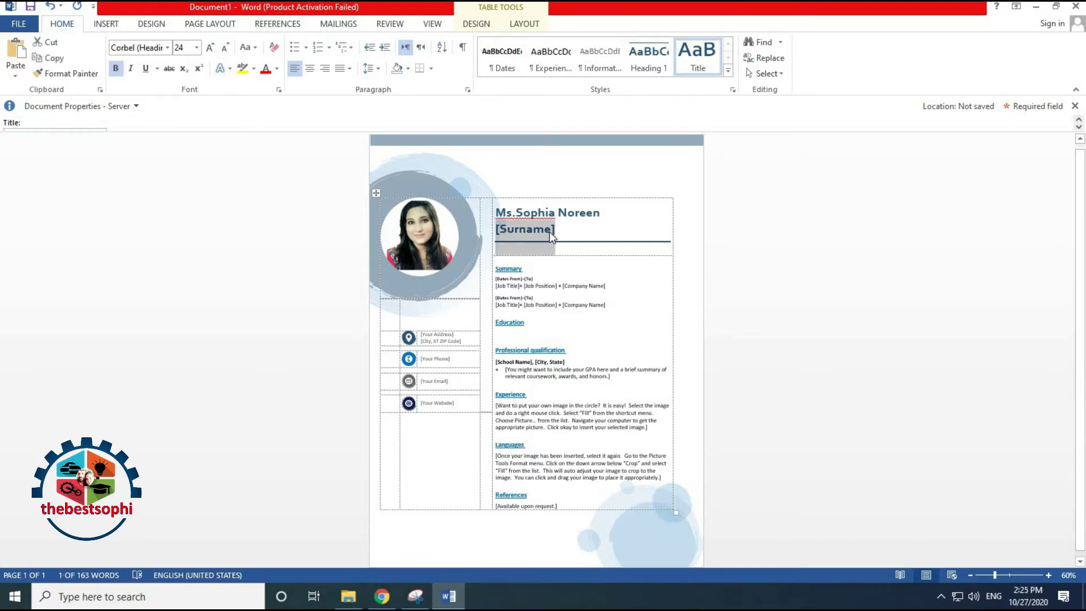
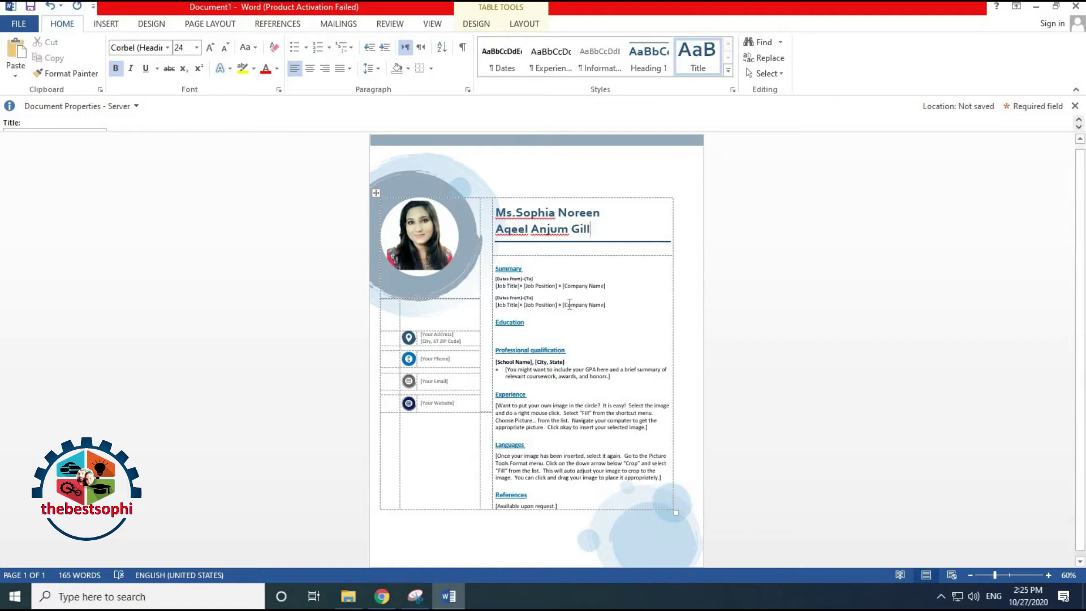
left_click(1050, 574)
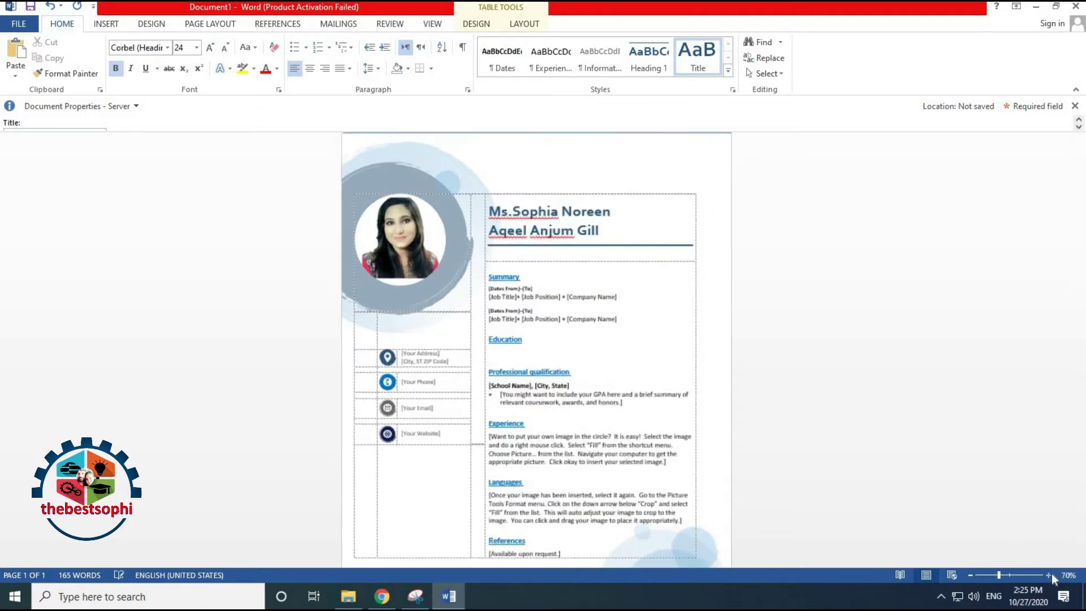
Zoom to 90% and enter 'Matric (Art/Sc....)' on the empty line under Education
left_click(1050, 574)
left_click(1050, 574)
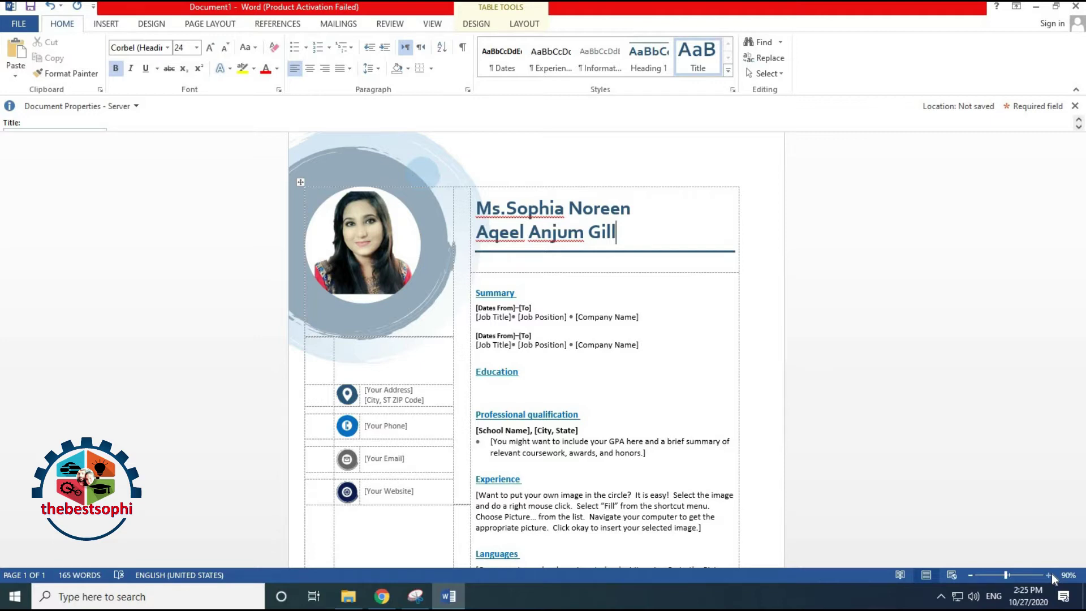
scroll(491, 374, "down", 1)
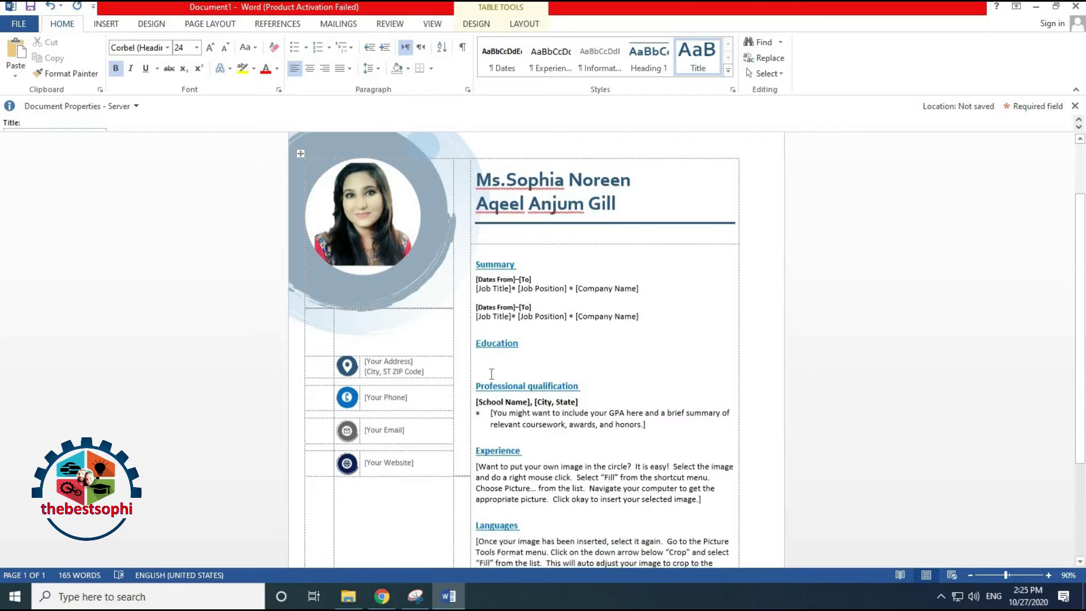
left_click(488, 365)
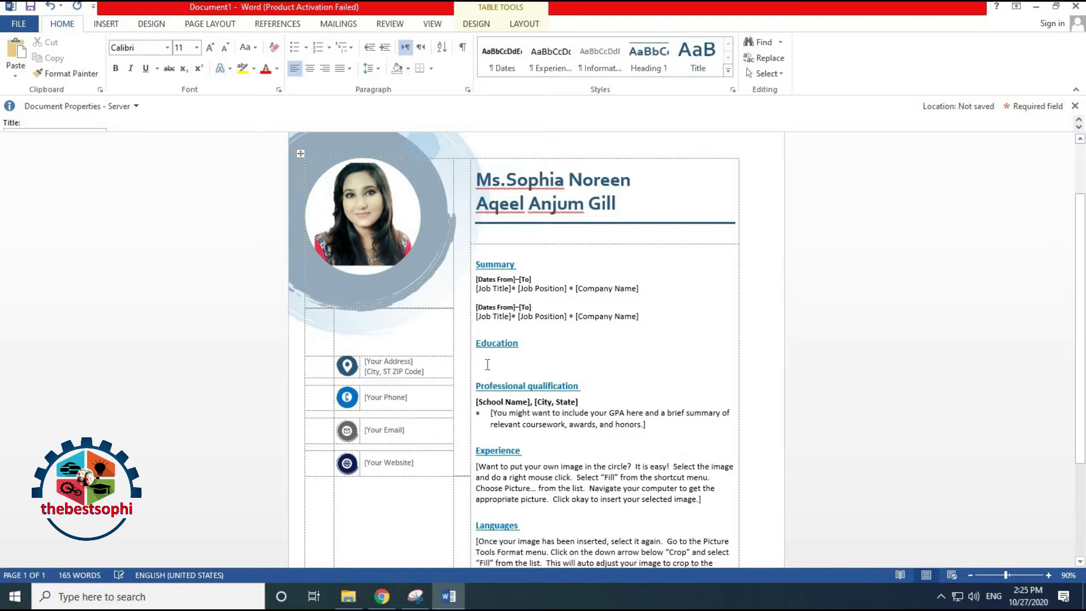
type("ma")
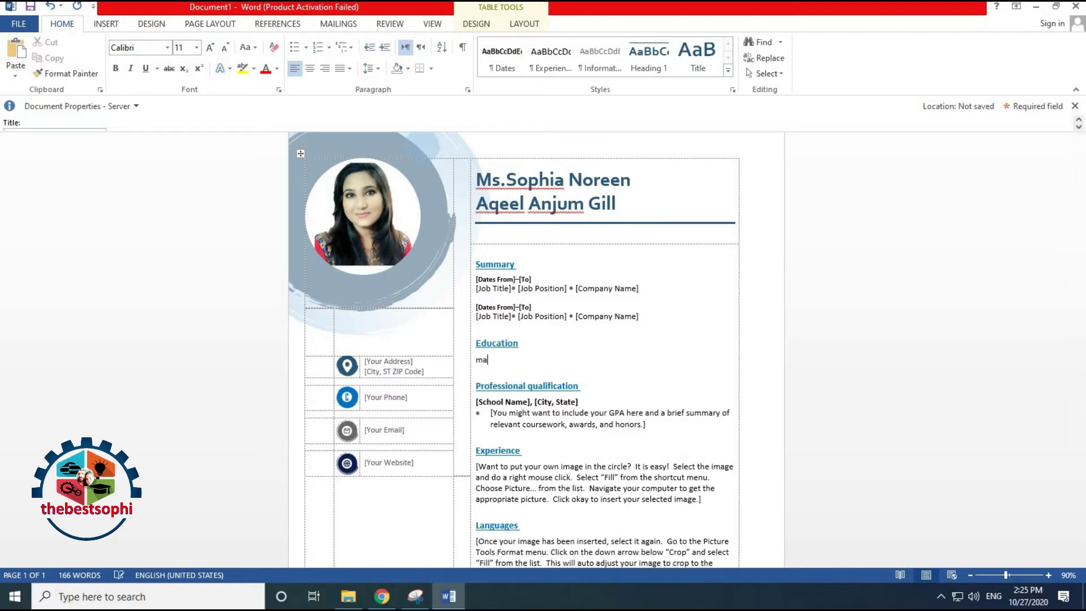
type("tric ()")
key("Left")
type("Art/Sc....")
Add Fsc and bsc as the next two Education lines
scroll(542, 301, "down", 2)
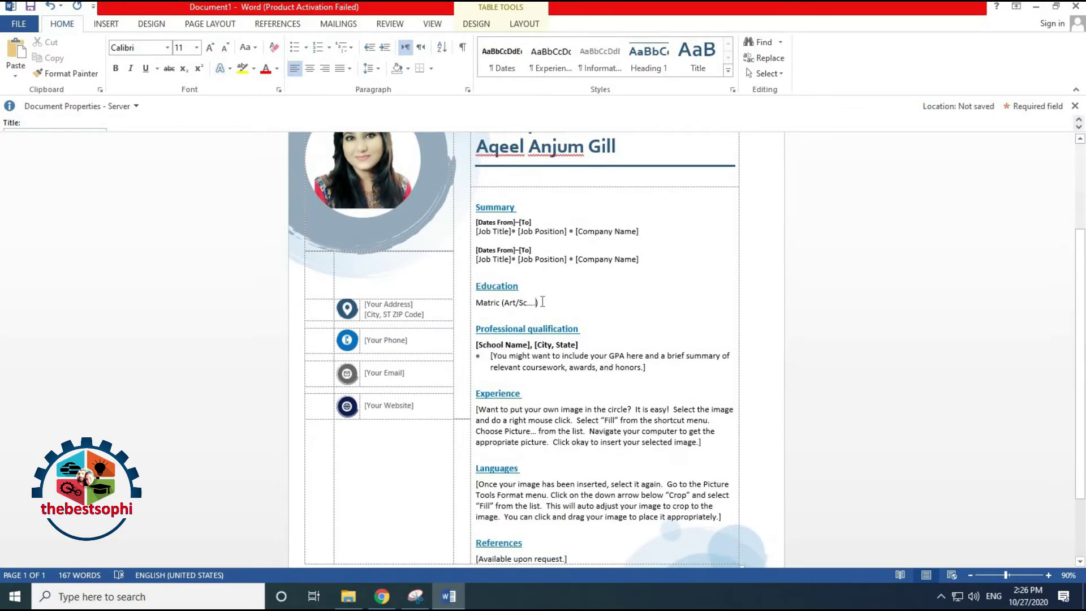
key("Return")
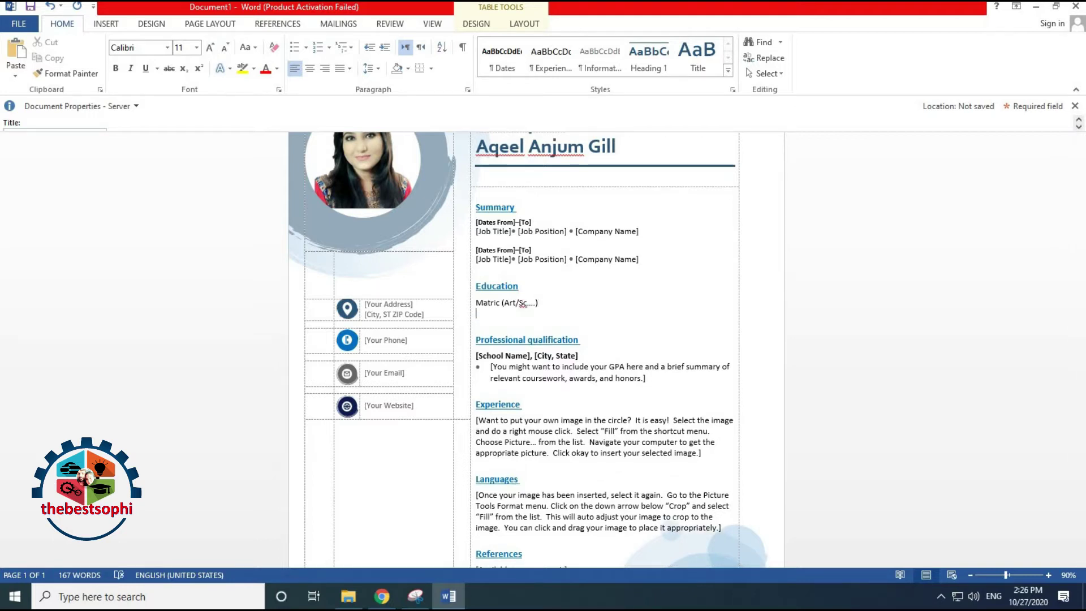
type("fsc")
key("Return")
type("b")
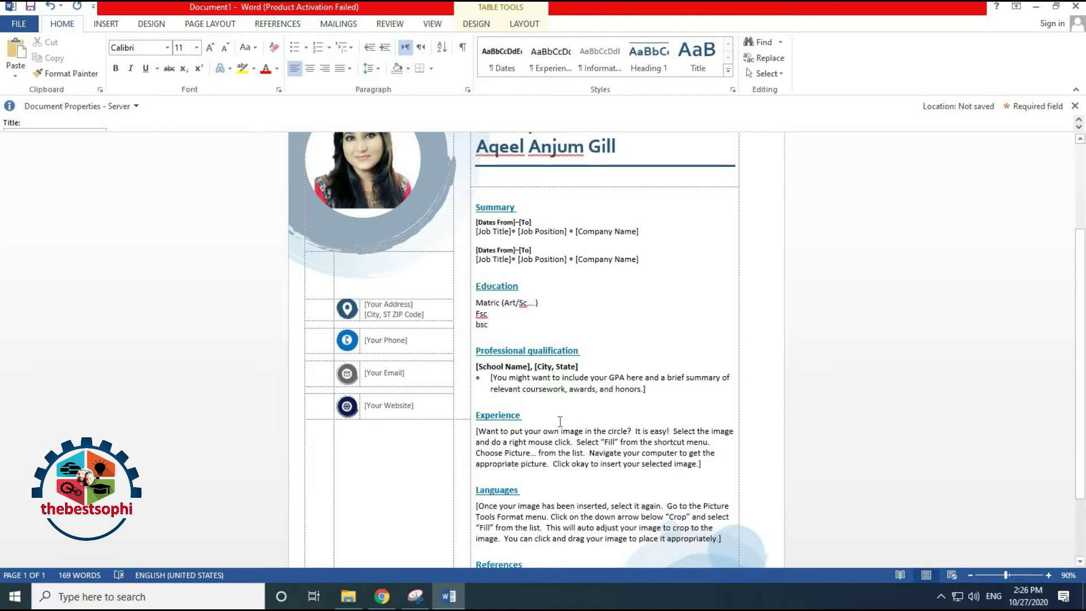
scroll(560, 421, "down", 3)
scroll(559, 422, "up", 2)
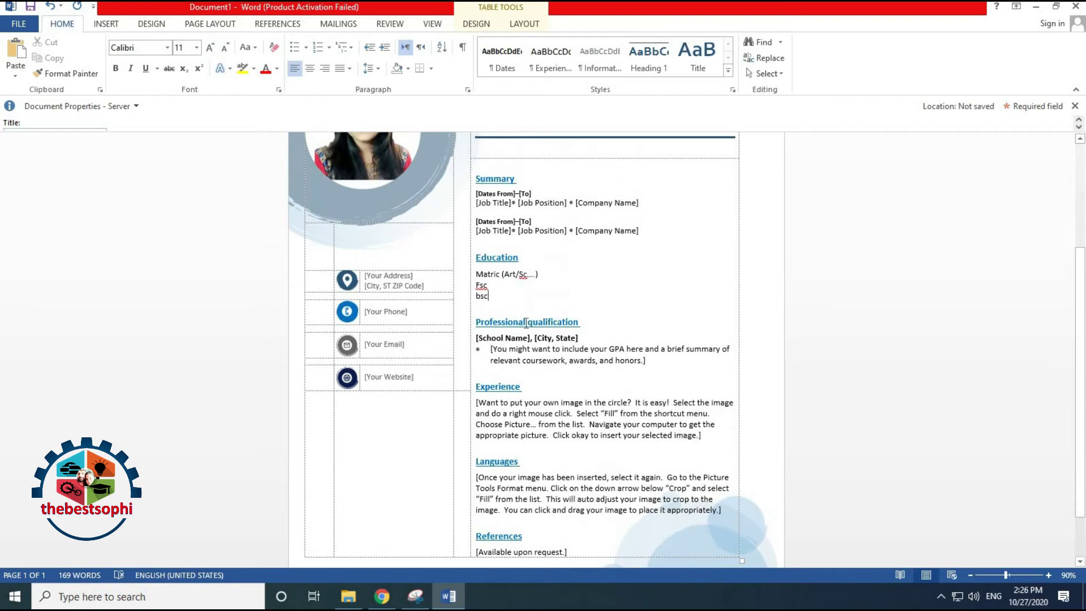
Remove the blank line after Bsc so the Professional qualification heading sits directly beneath
left_click(482, 310)
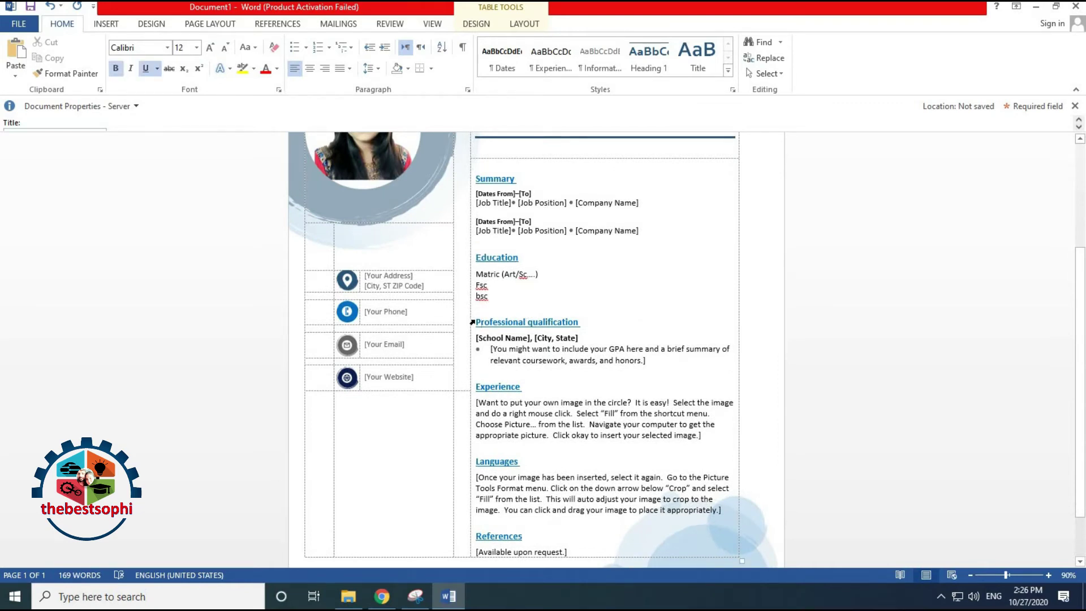
key("BackSpace")
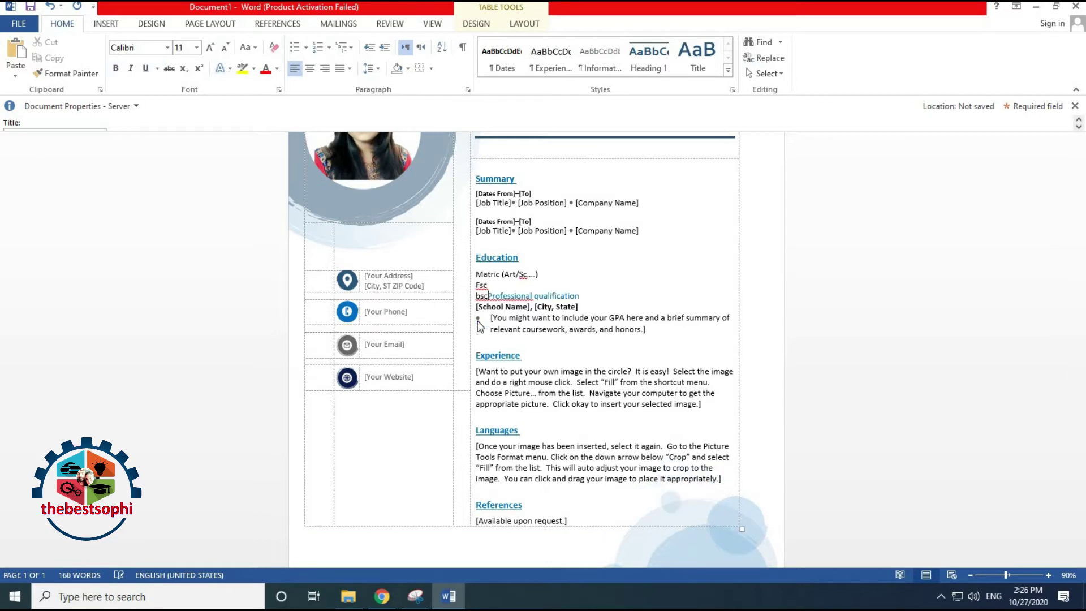
key("Return")
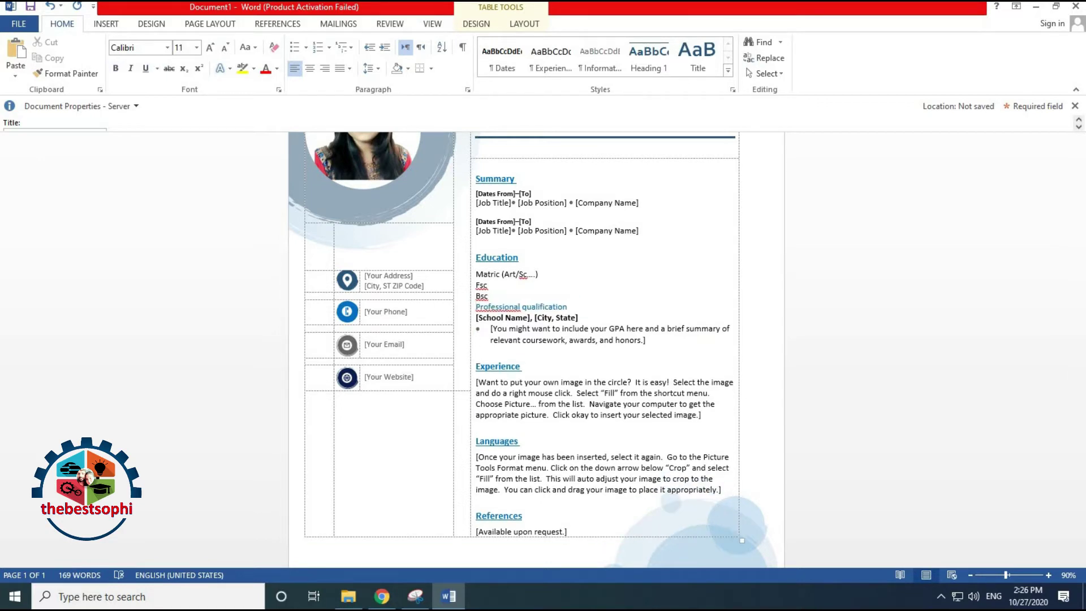
left_click_drag(489, 296, 498, 300)
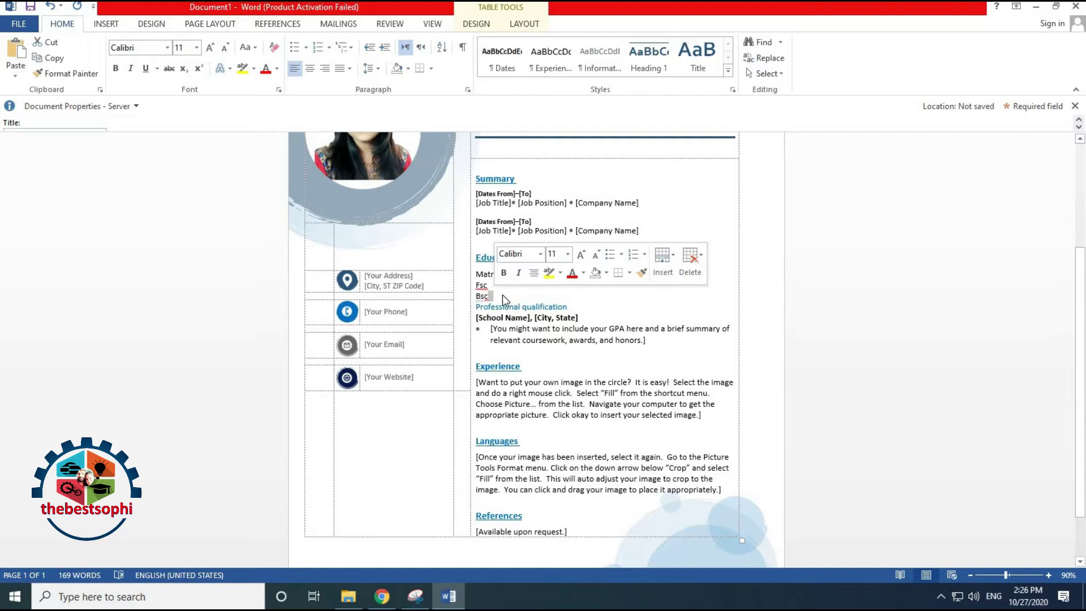
left_click(503, 298)
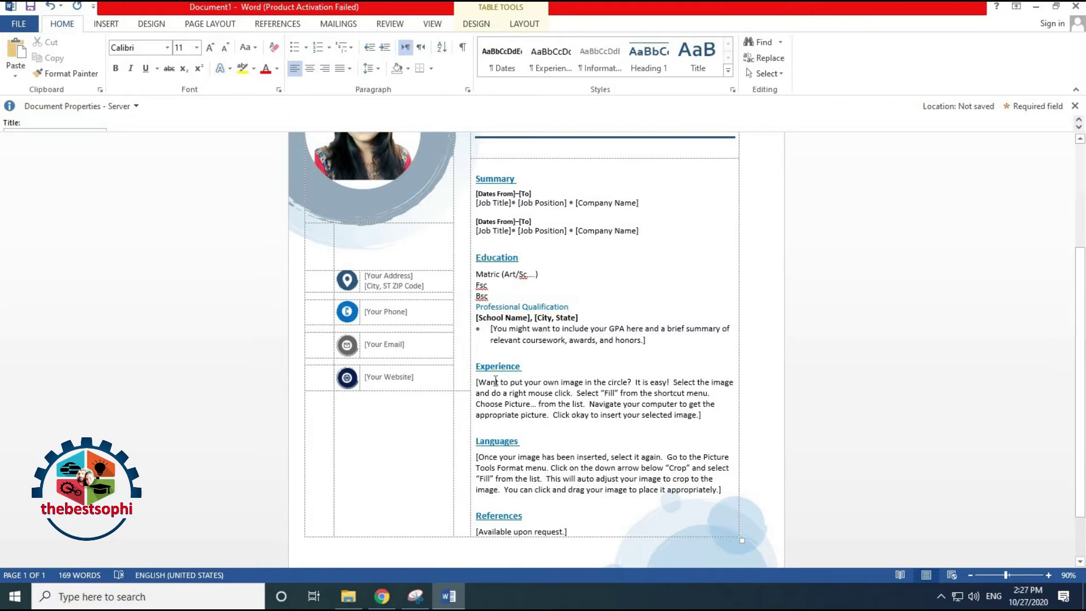
Replace the Languages placeholder paragraph with 'Urdu /Hindi/ English'
scroll(500, 419, "down", 1)
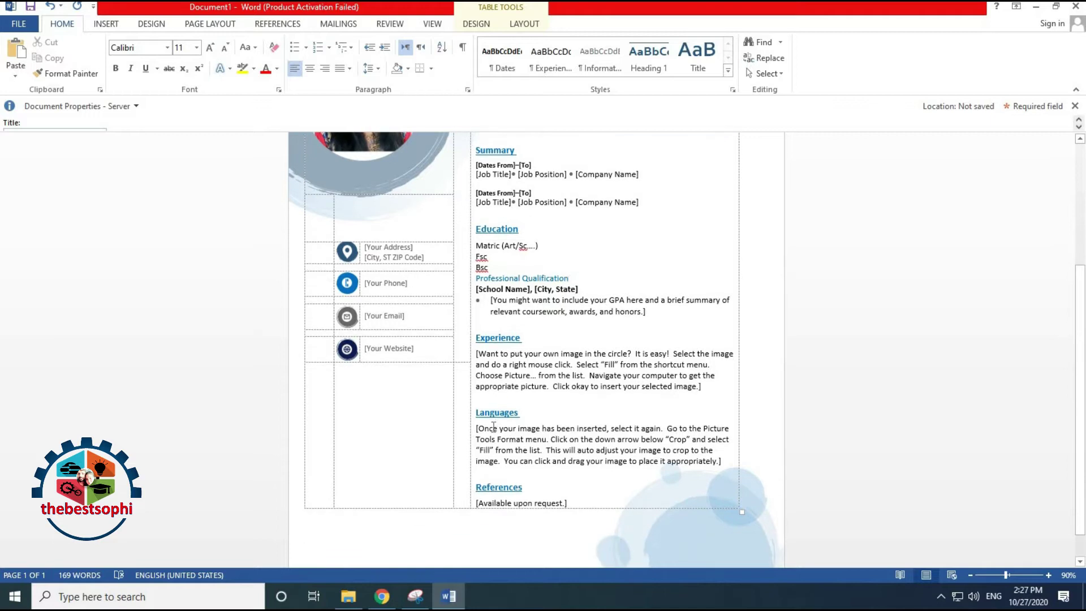
triple_click(575, 446)
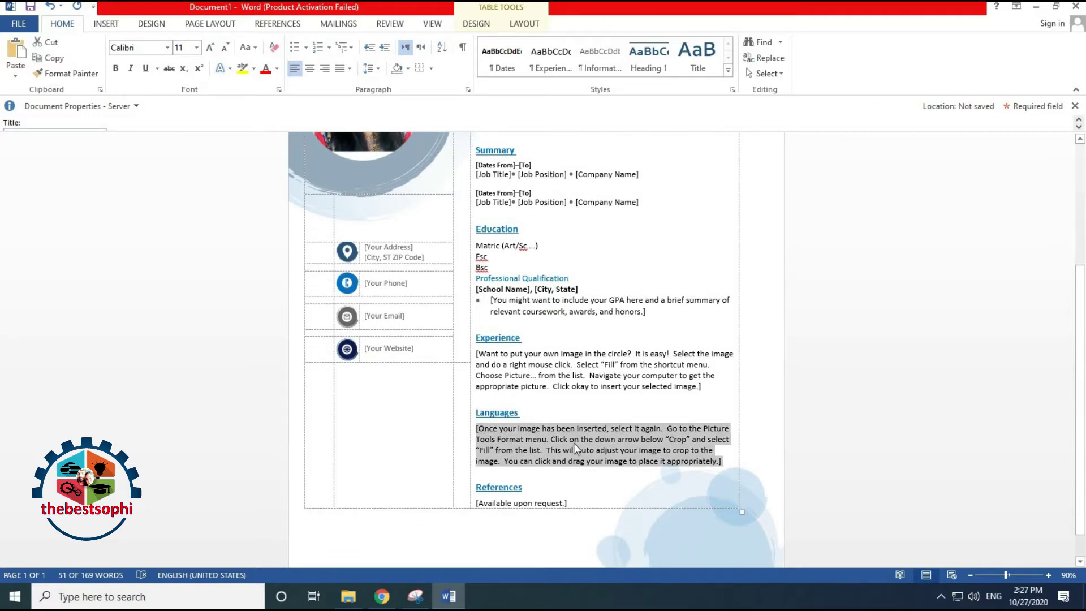
type("Hindi")
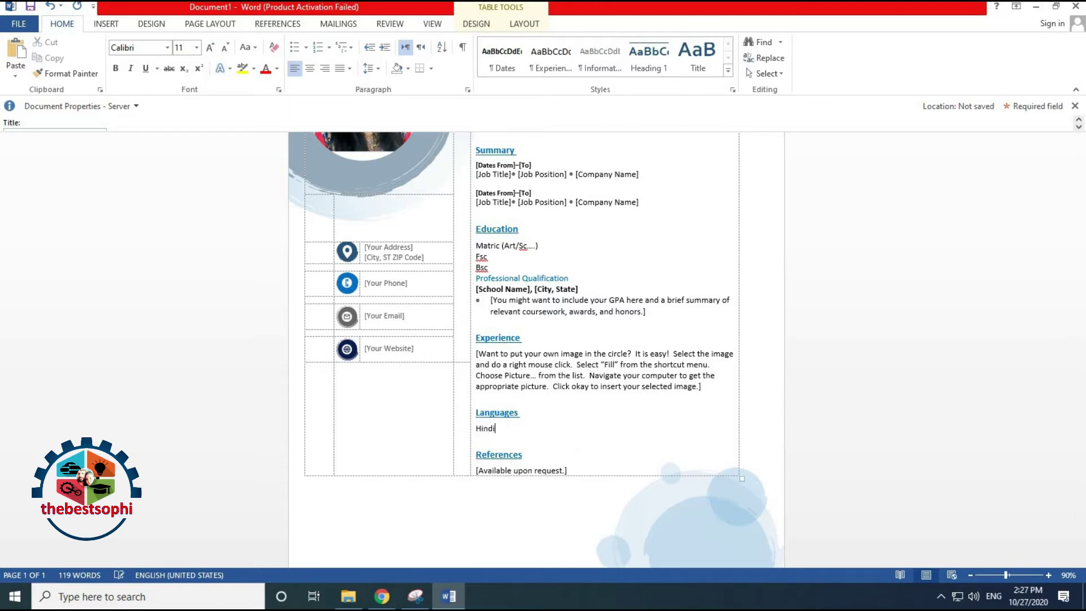
type("/")
type("urdu")
type(" /")
key("Right")
key("Right")
key("Right")
key("Right")
key("Right")
type("English")
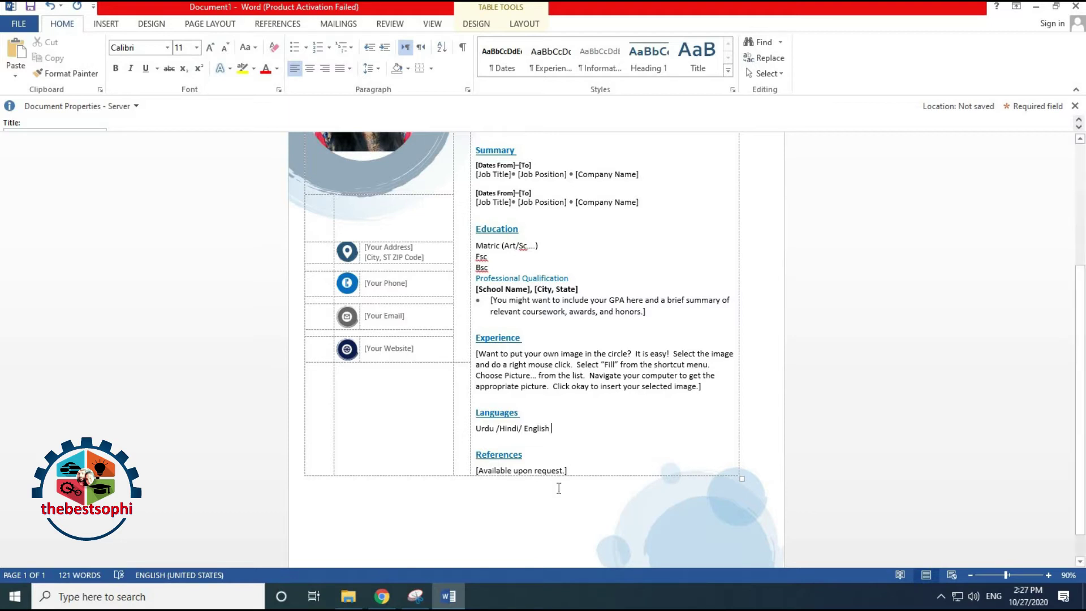
Type the channel name, a run of dots and 'subscribe' over the [Available upon request.] placeholder
left_click(481, 468)
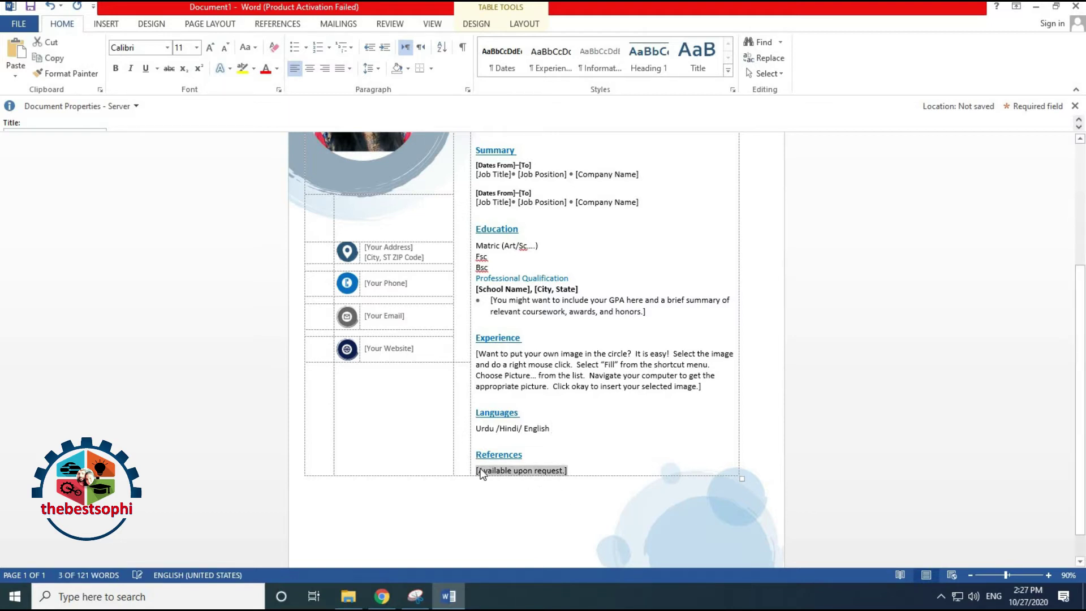
type("thebest")
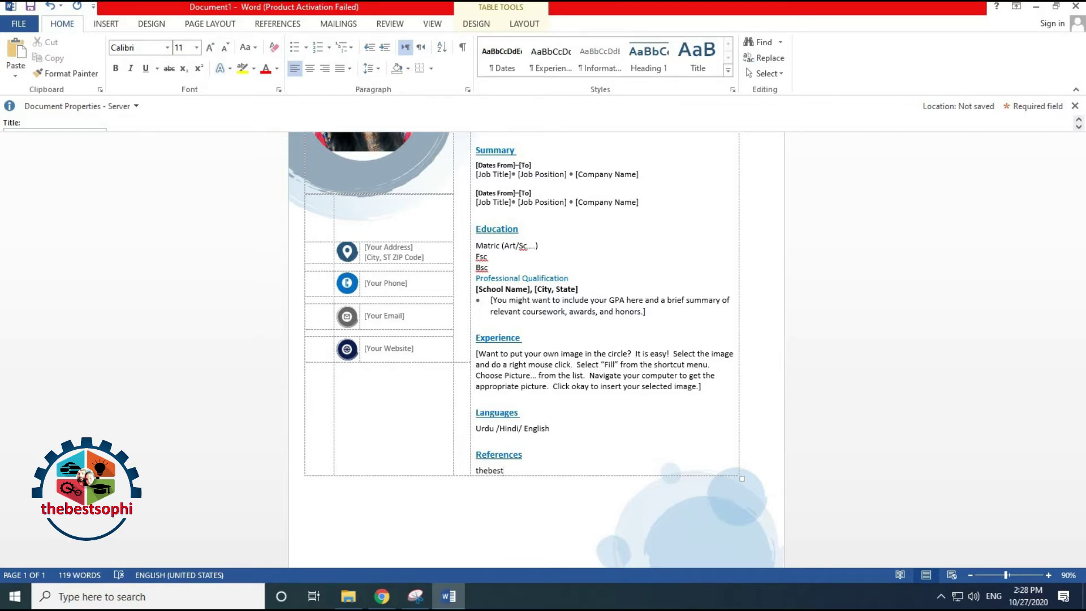
type("sophi......subscribe")
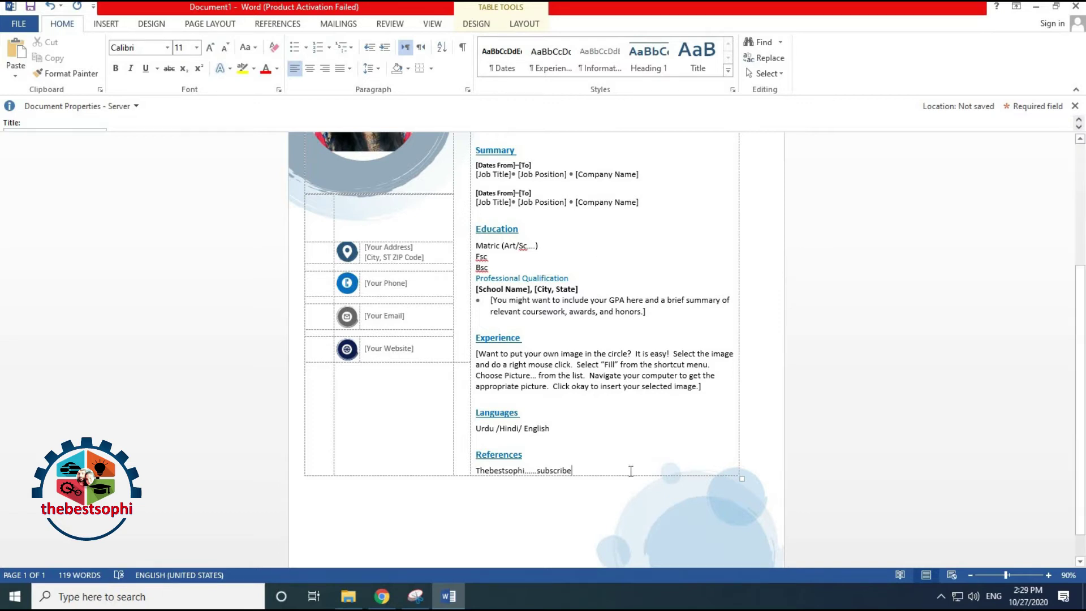
Accept the 'Ms.' spelling suggestion and choose Ignore All for the two flagged name words
scroll(631, 471, "up", 3)
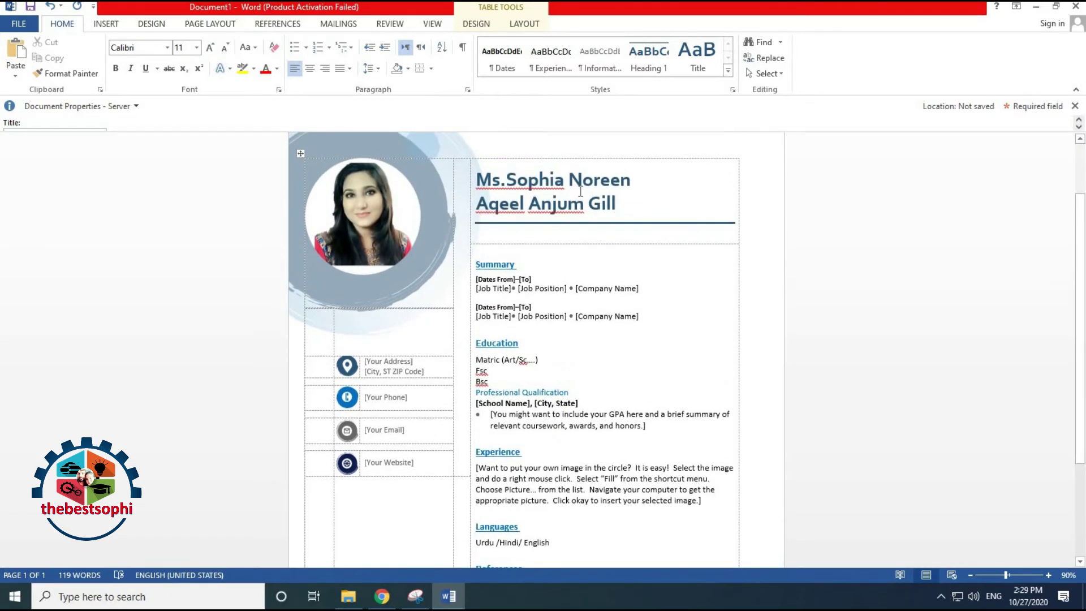
right_click(520, 181)
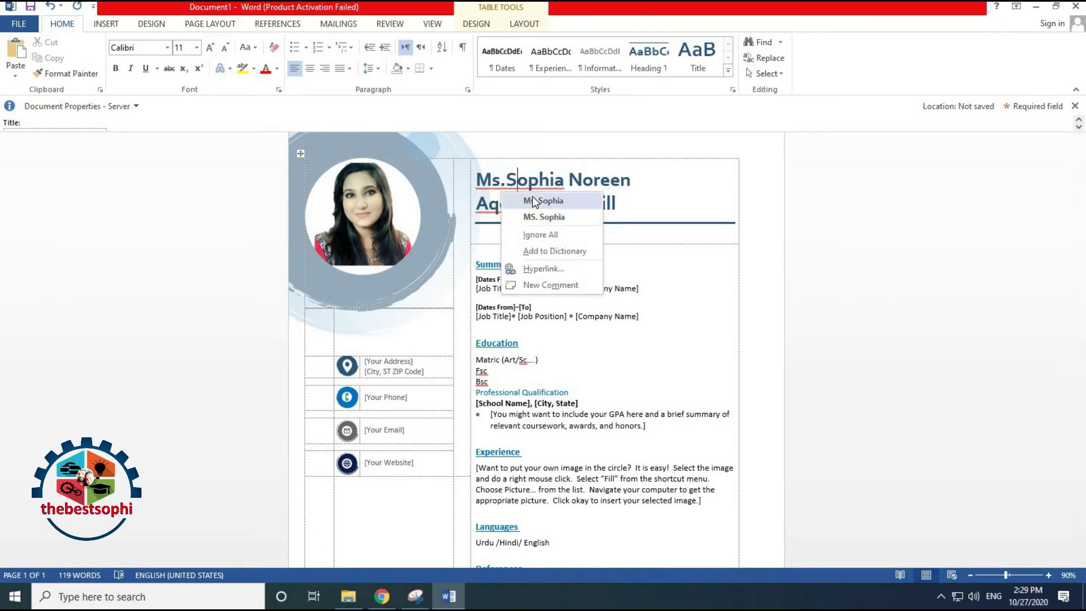
left_click(533, 201)
right_click(541, 205)
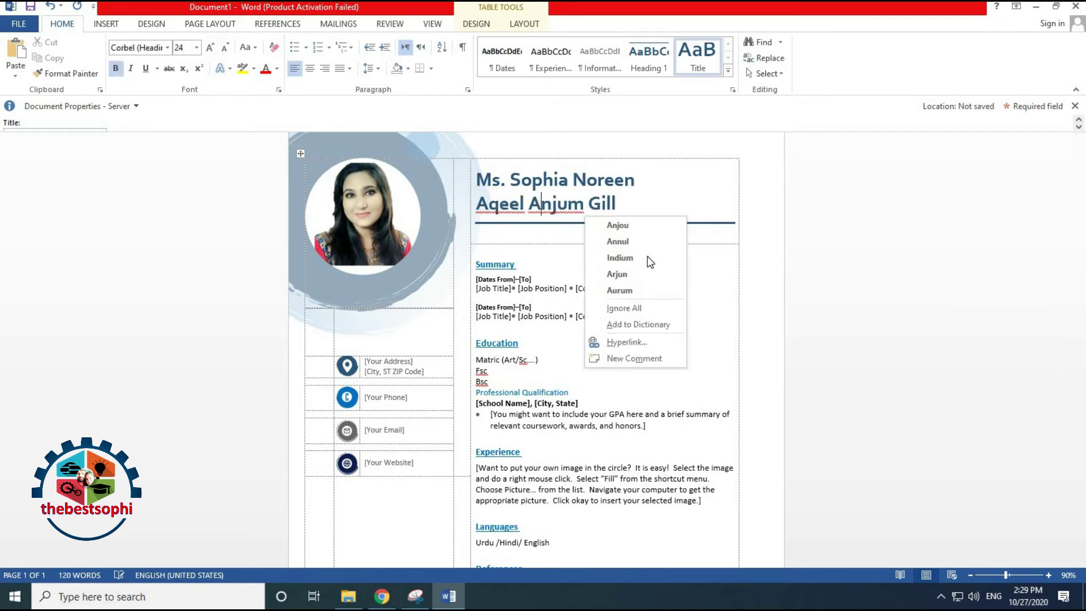
left_click(656, 310)
right_click(500, 205)
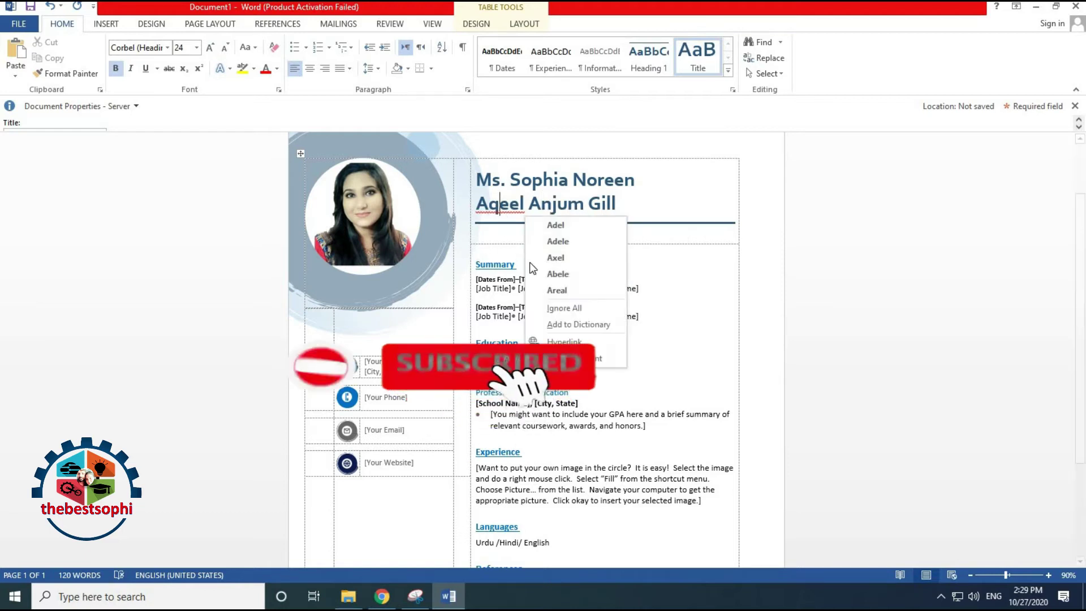
left_click(545, 308)
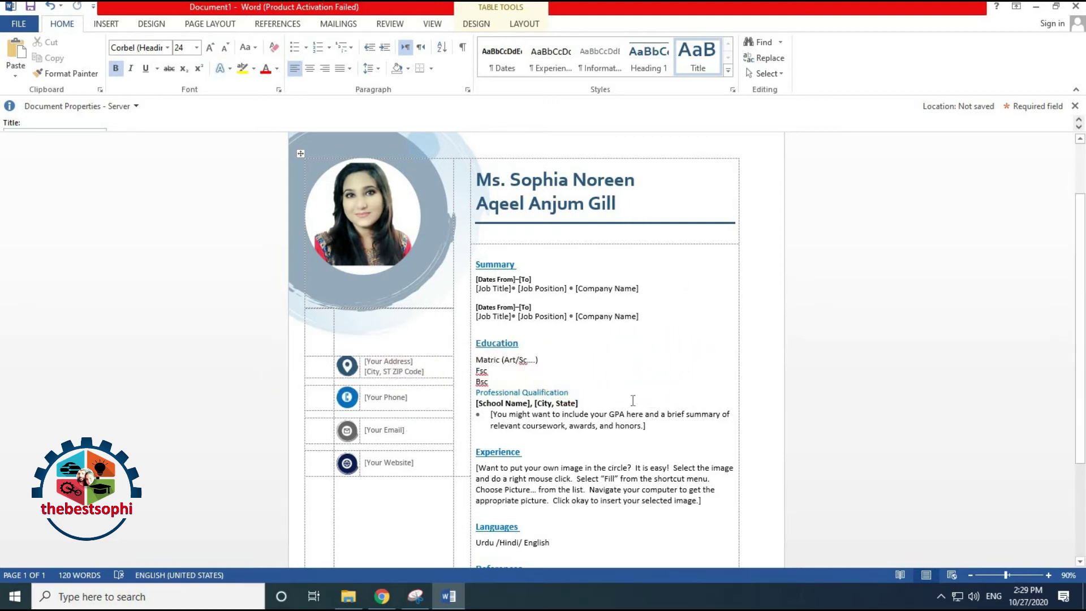
scroll(630, 405, "down", 5)
scroll(629, 405, "up", 5)
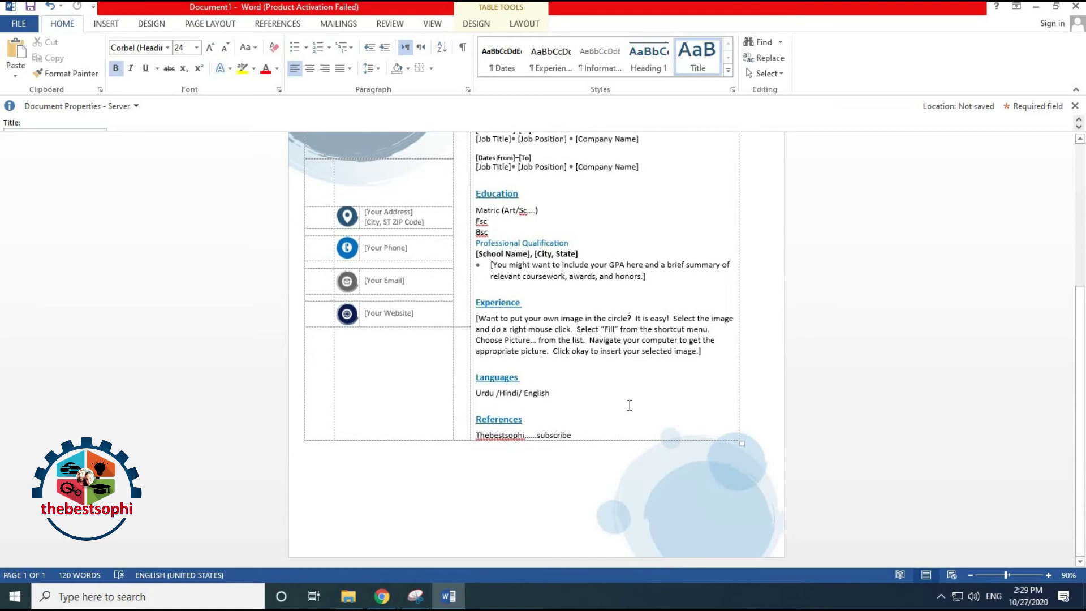
scroll(630, 405, "up", 2)
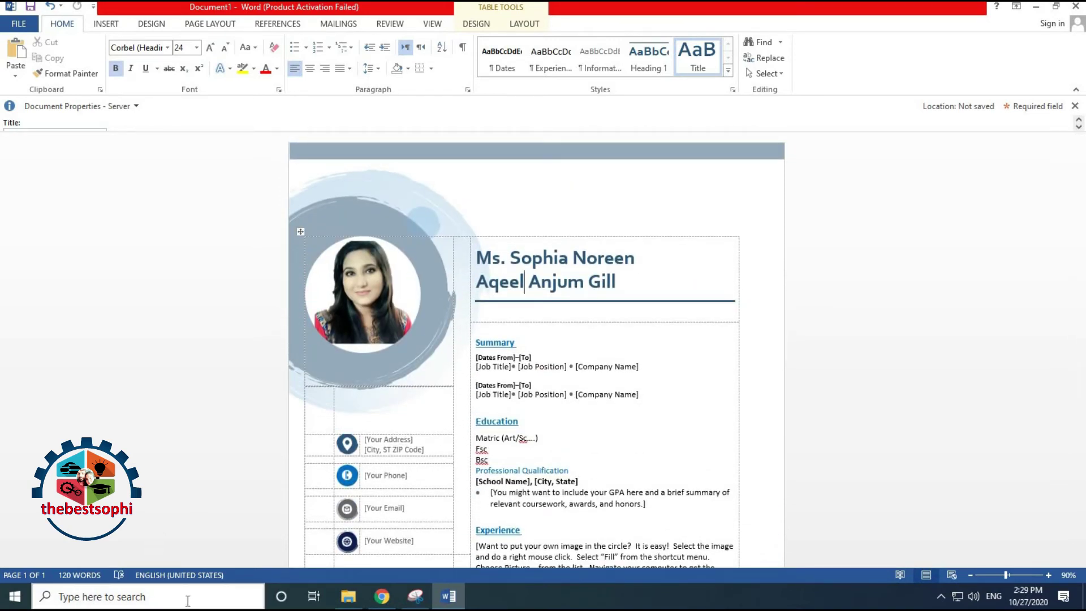
scroll(188, 601, "down", 2)
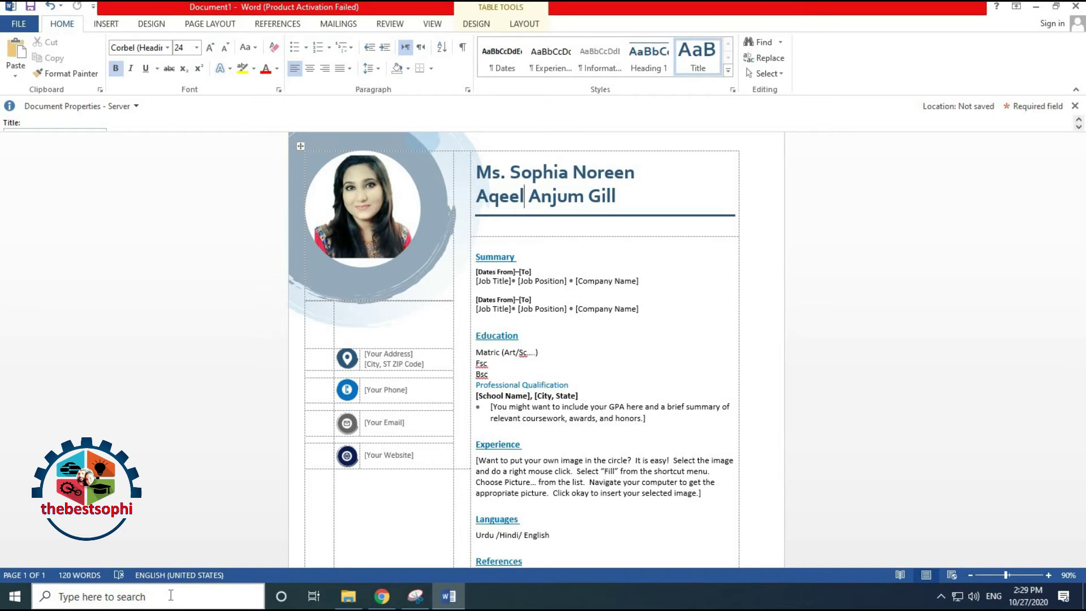
Launch Word 2013 from Windows search, maximize it, and create a Blue spheres resume document
left_click(171, 596)
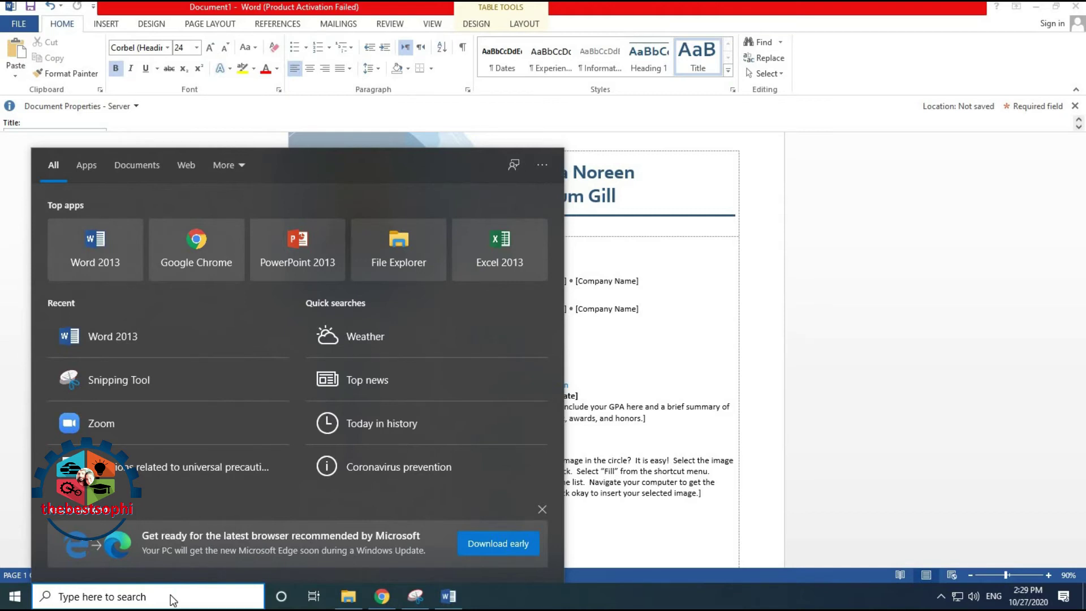
type("w")
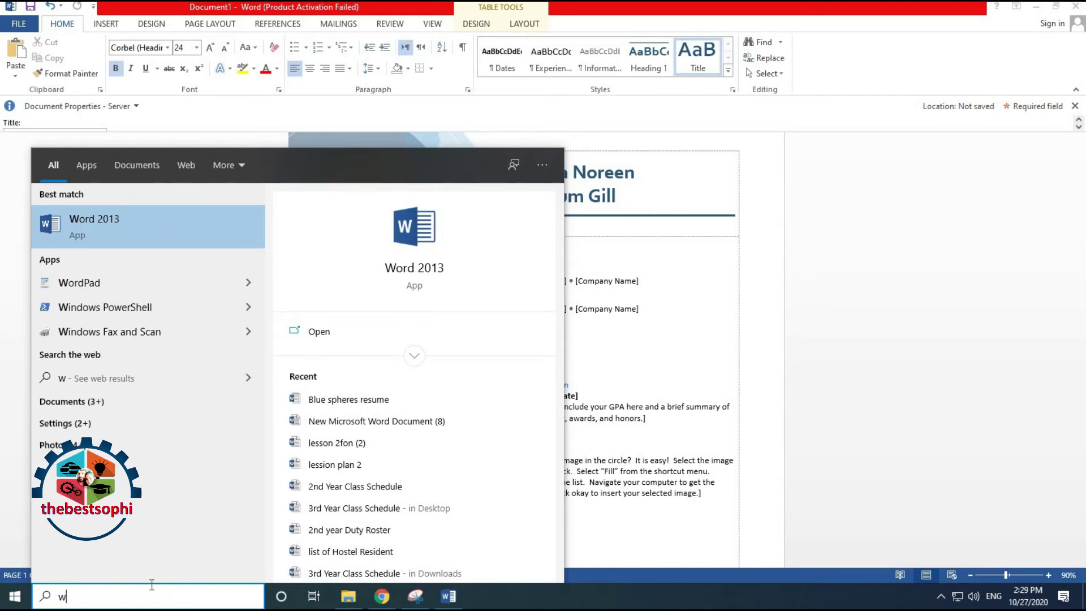
left_click(152, 218)
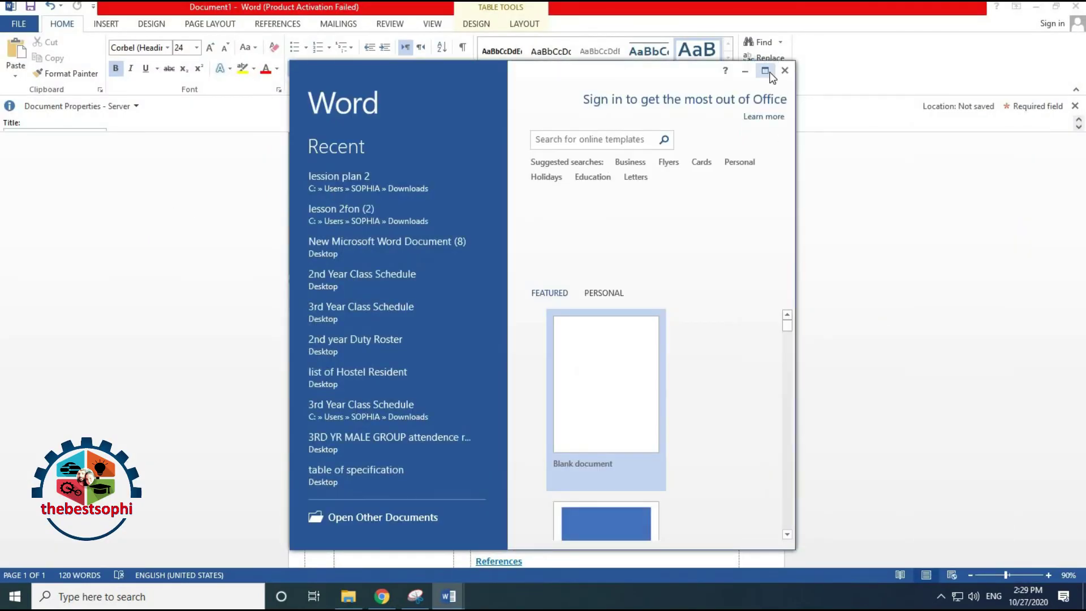
left_click(765, 70)
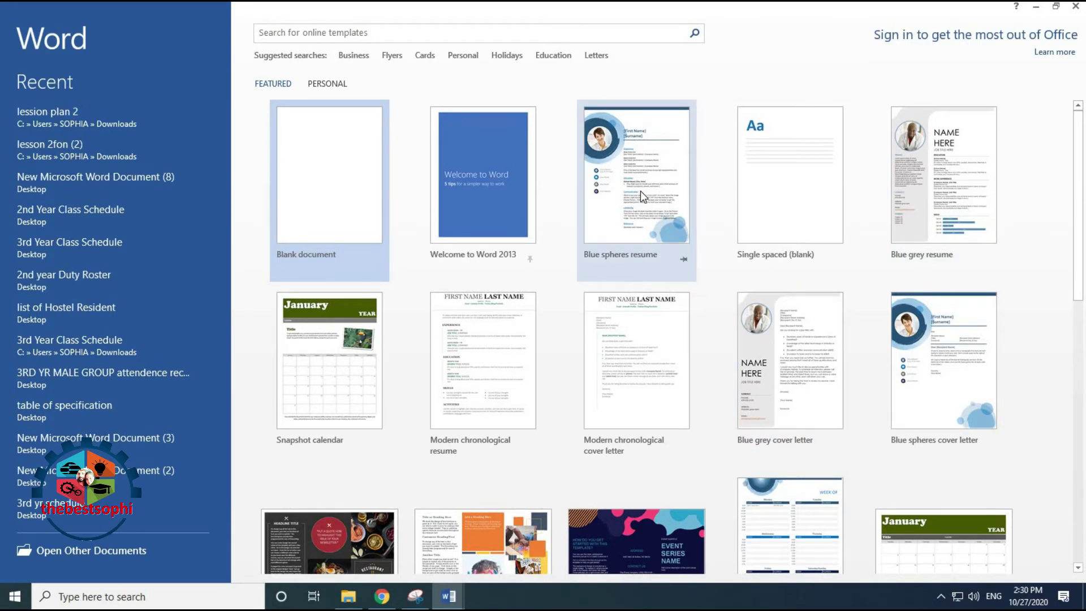
left_click(641, 191)
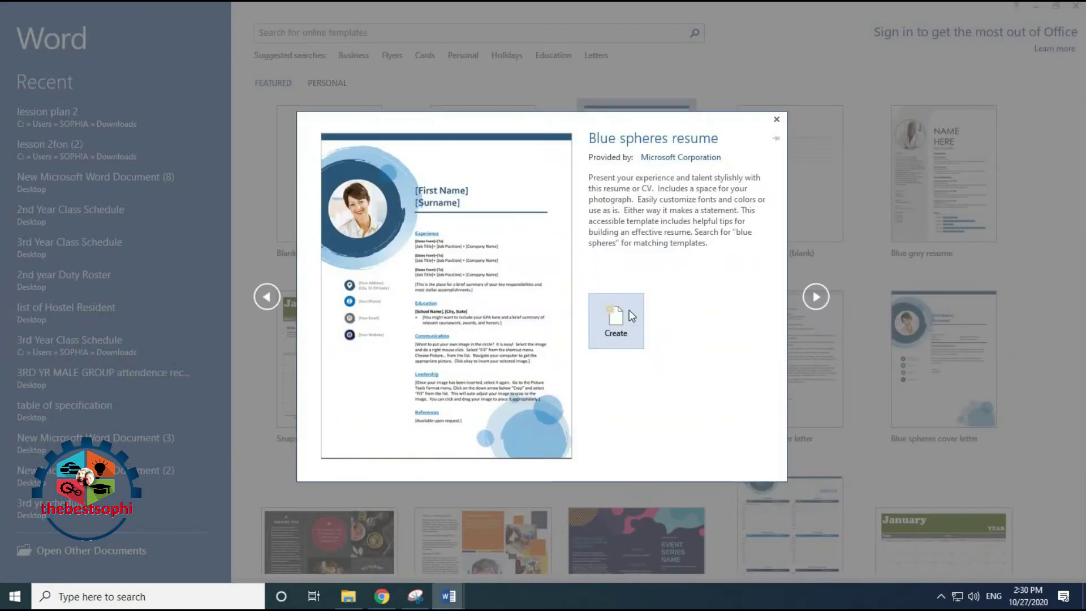
left_click(619, 312)
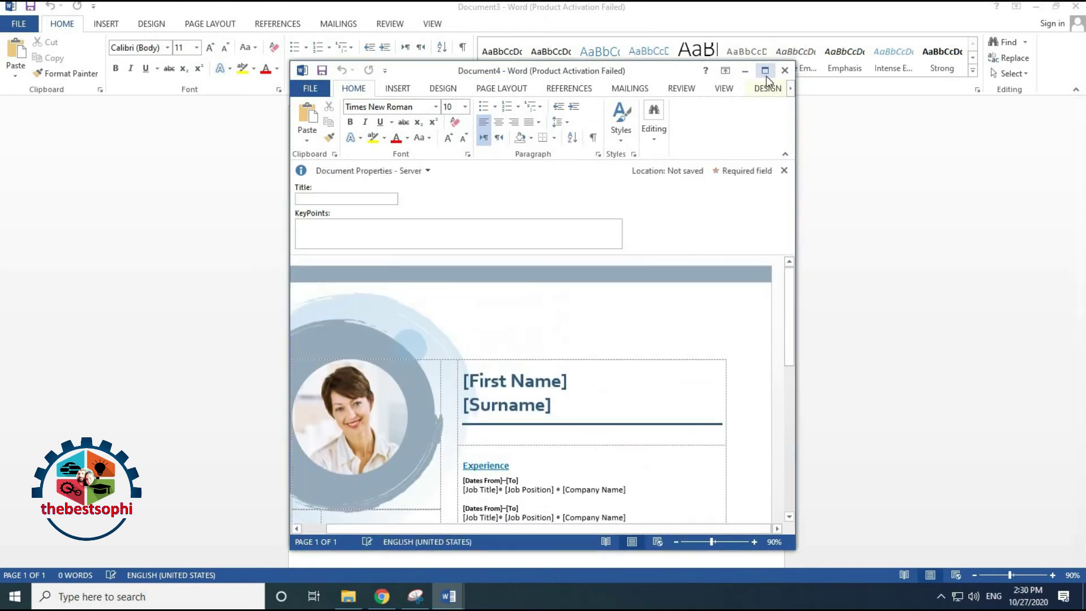
Maximize Document4, scroll through the template, and select the circular sample photo
left_click(764, 71)
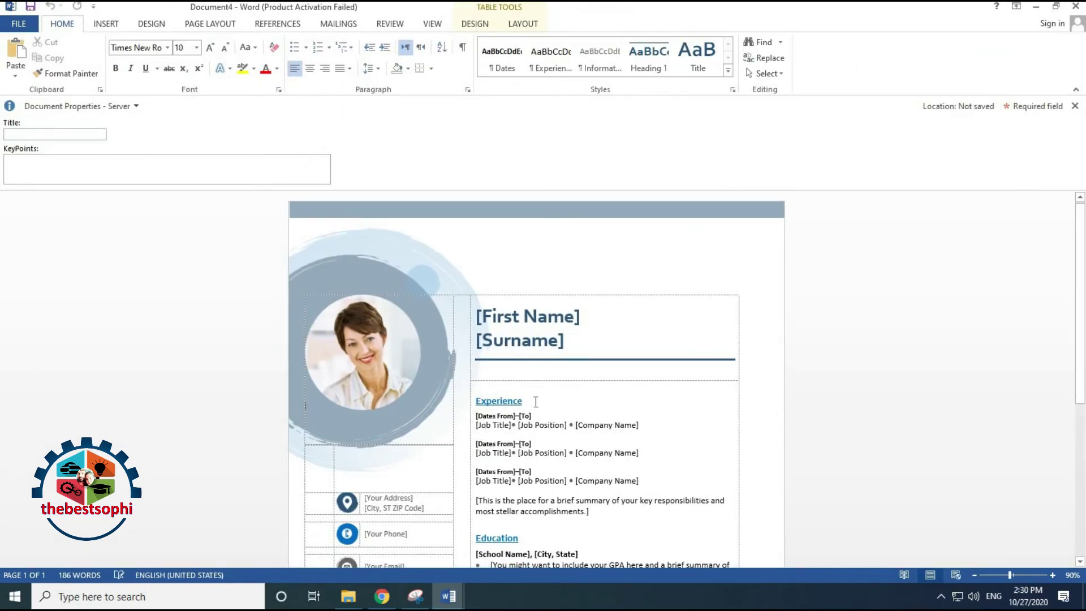
scroll(535, 402, "down", 4)
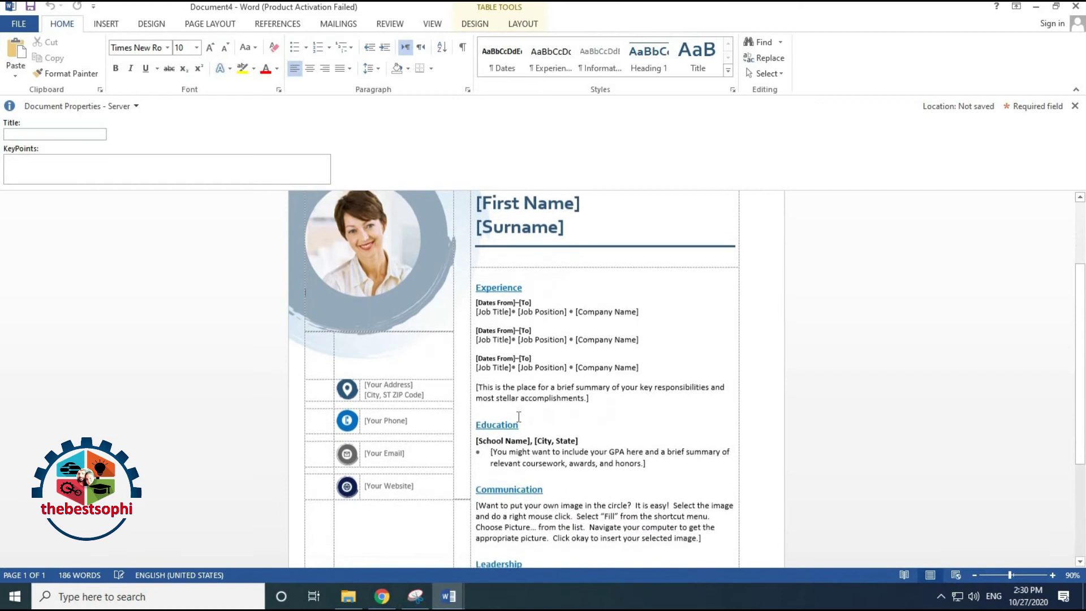
scroll(519, 416, "down", 3)
scroll(504, 419, "down", 1)
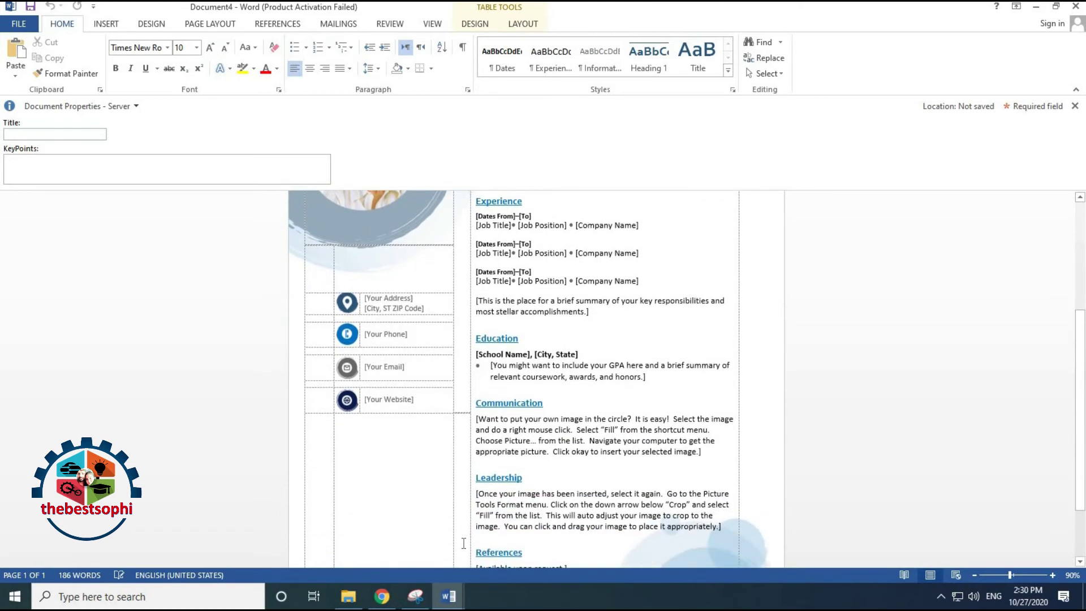
scroll(481, 526, "down", 2)
scroll(503, 503, "up", 3)
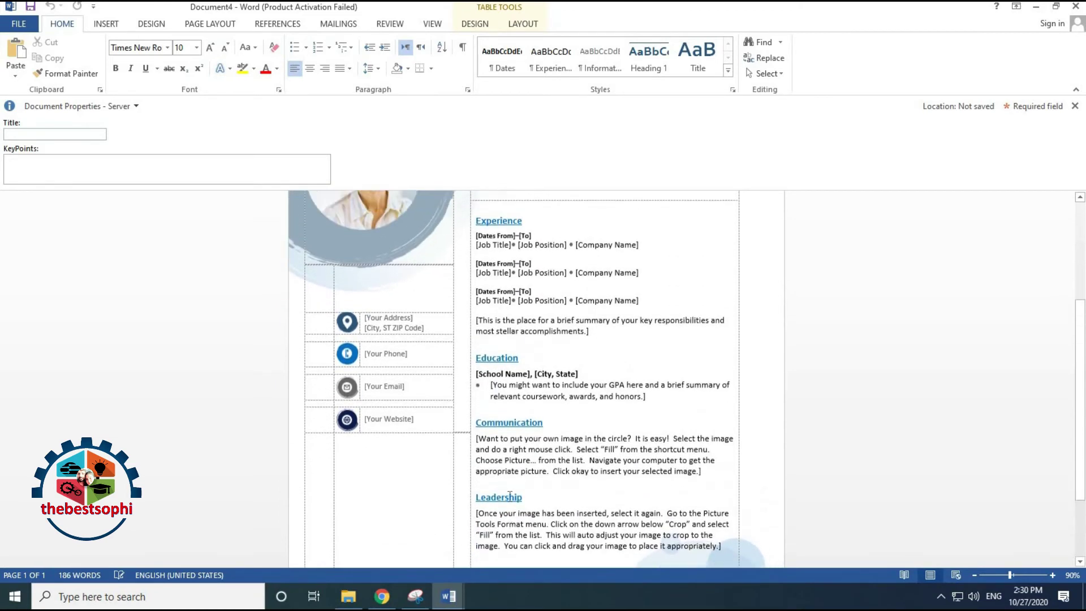
scroll(510, 495, "up", 6)
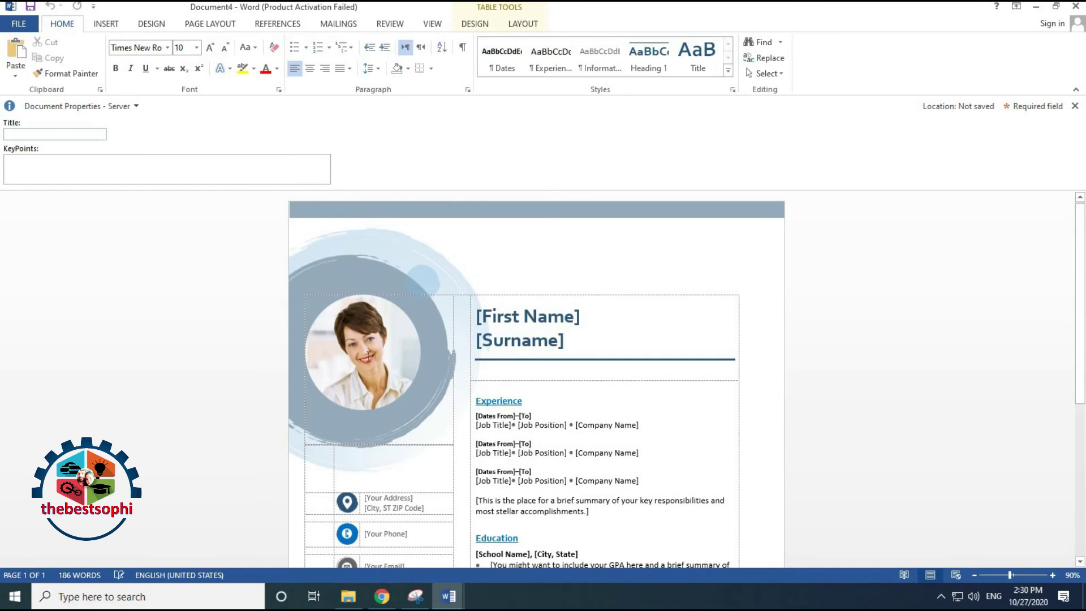
left_click(368, 354)
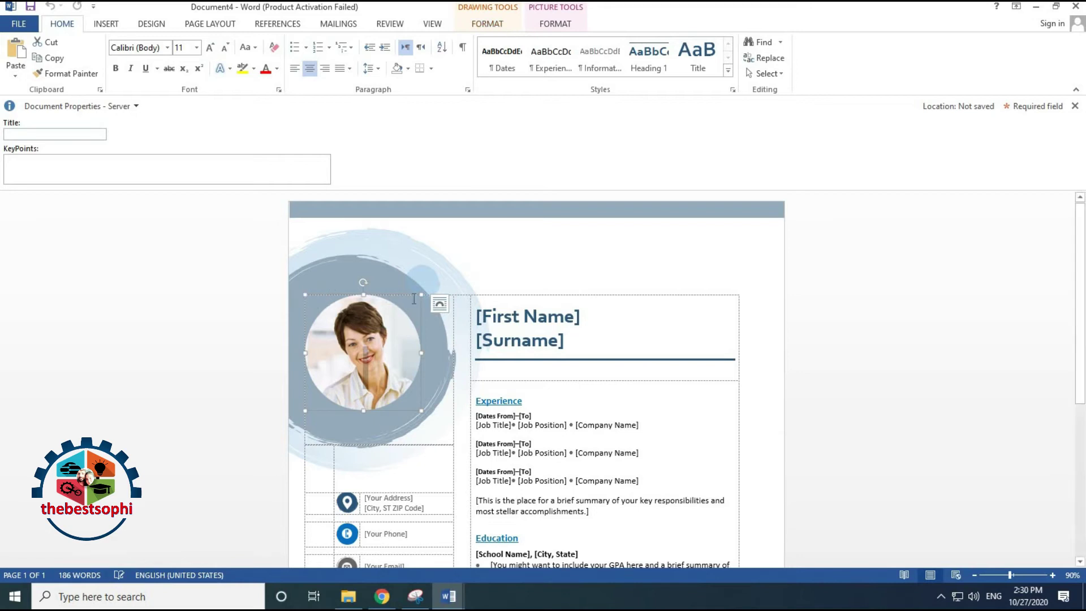
Fill the photo circle with the portrait image from the Desktop via the shape's picture fill
left_click(418, 404)
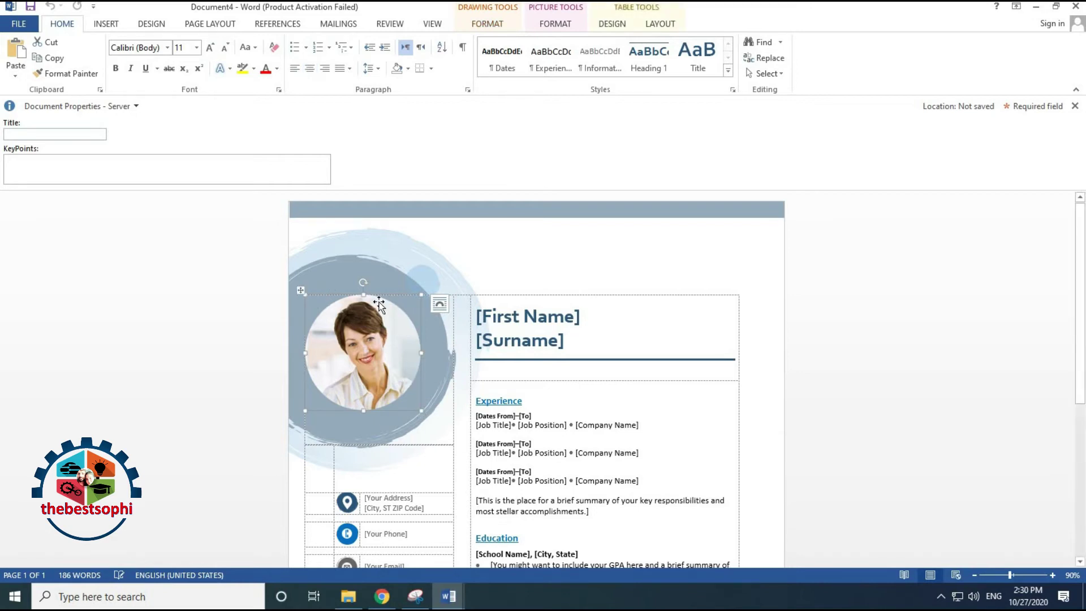
left_click(498, 24)
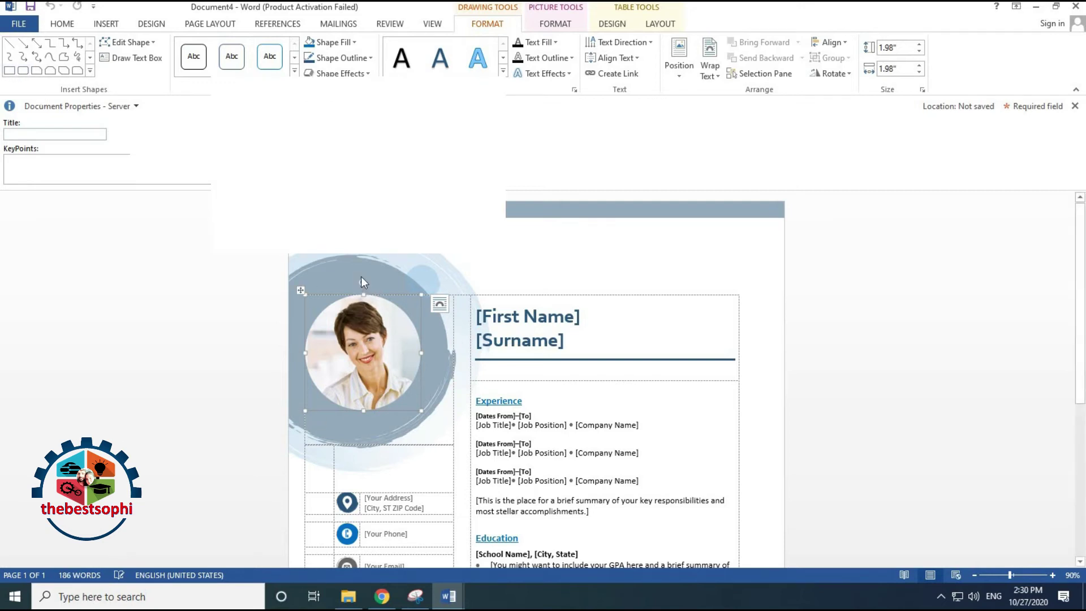
left_click(334, 44)
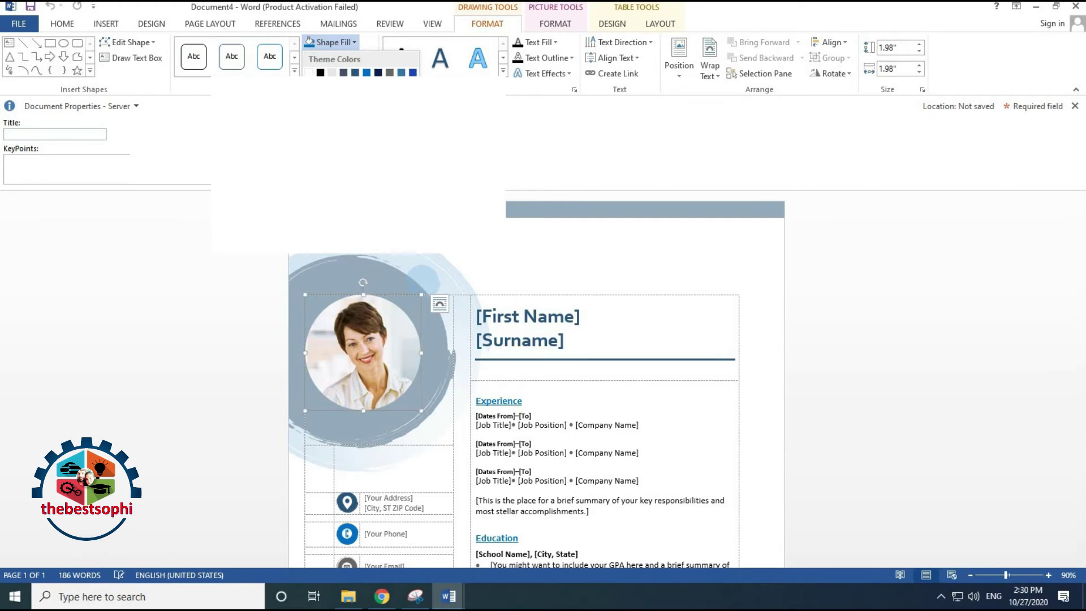
key("p")
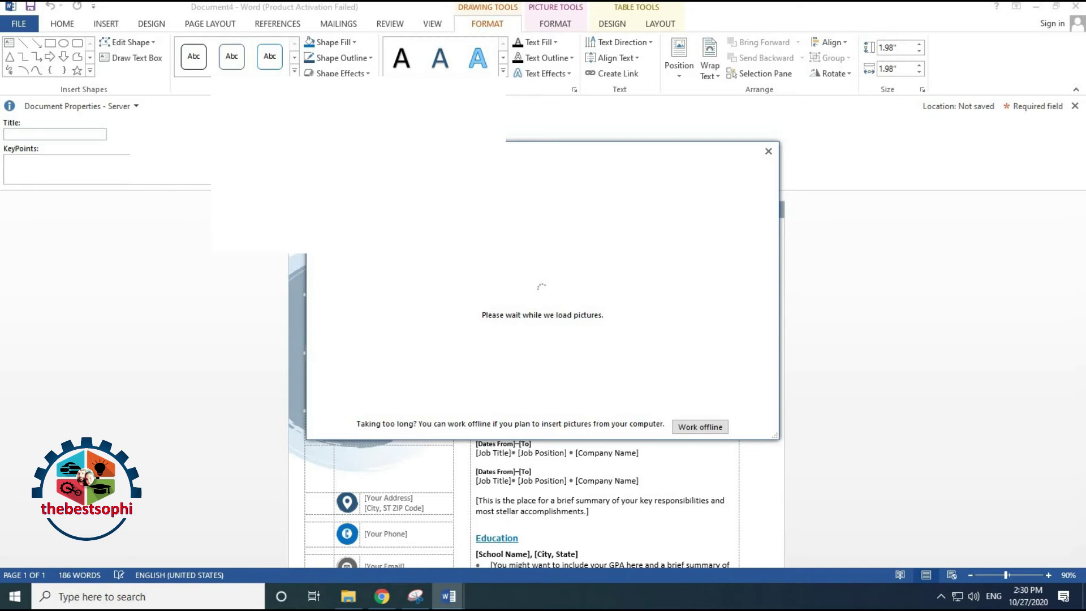
key("Return")
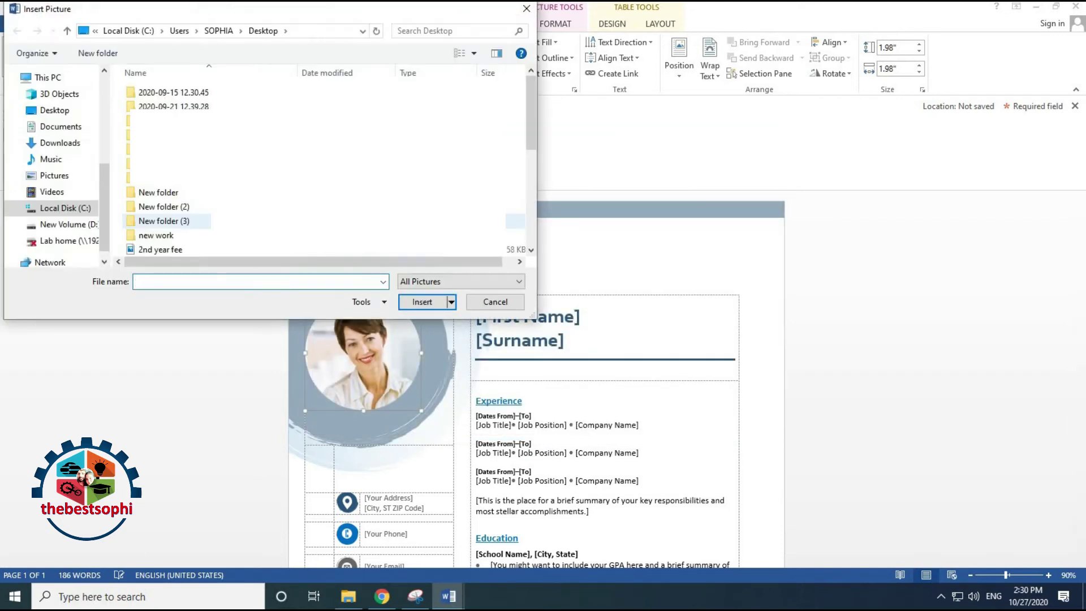
scroll(323, 164, "down", 5)
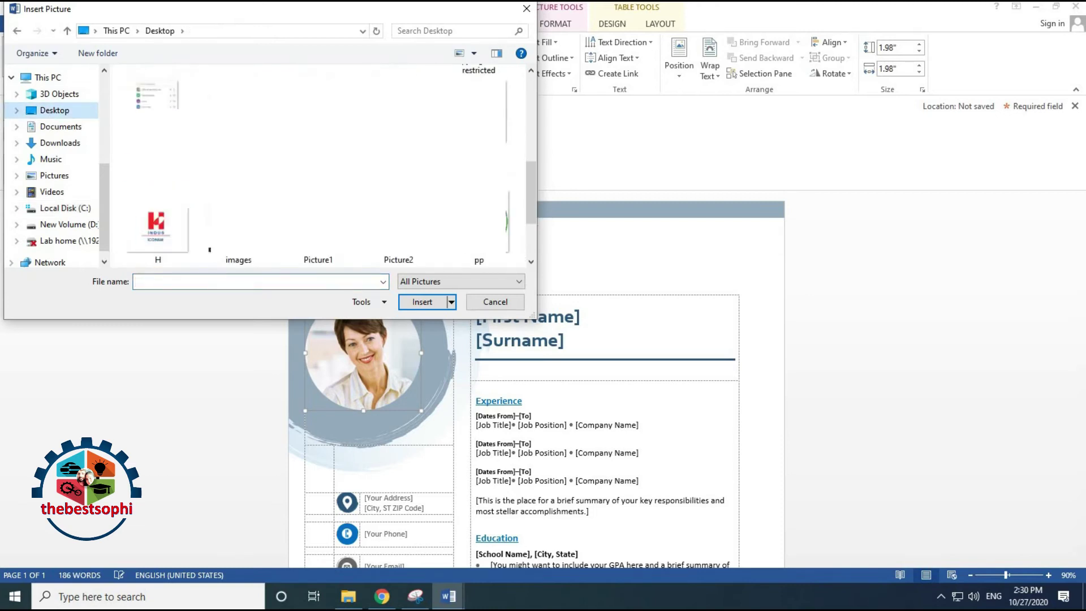
left_click(158, 223)
left_click(430, 302)
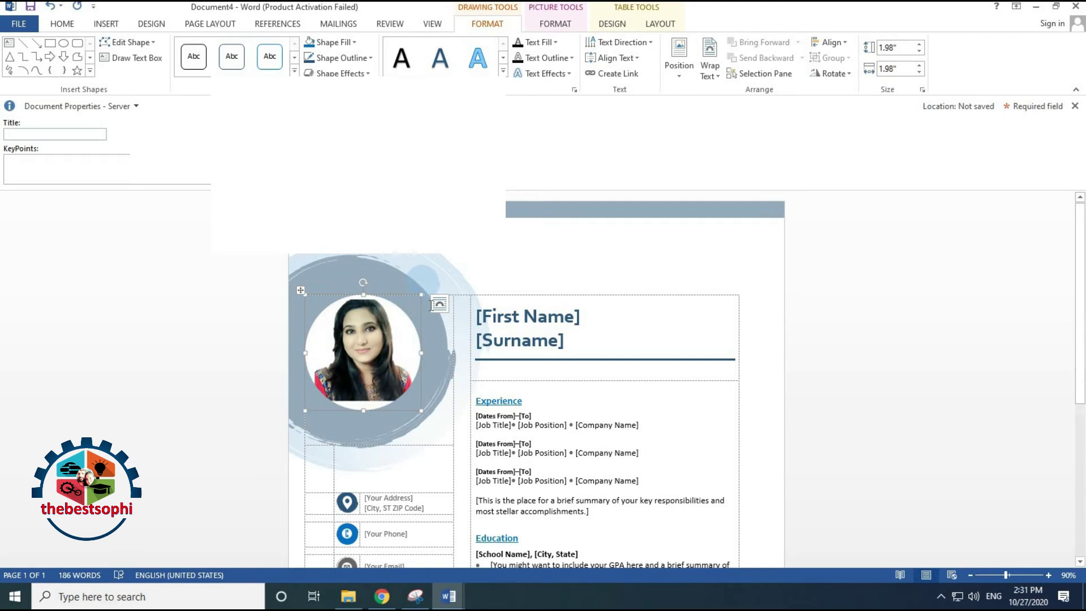
scroll(498, 408, "down", 6)
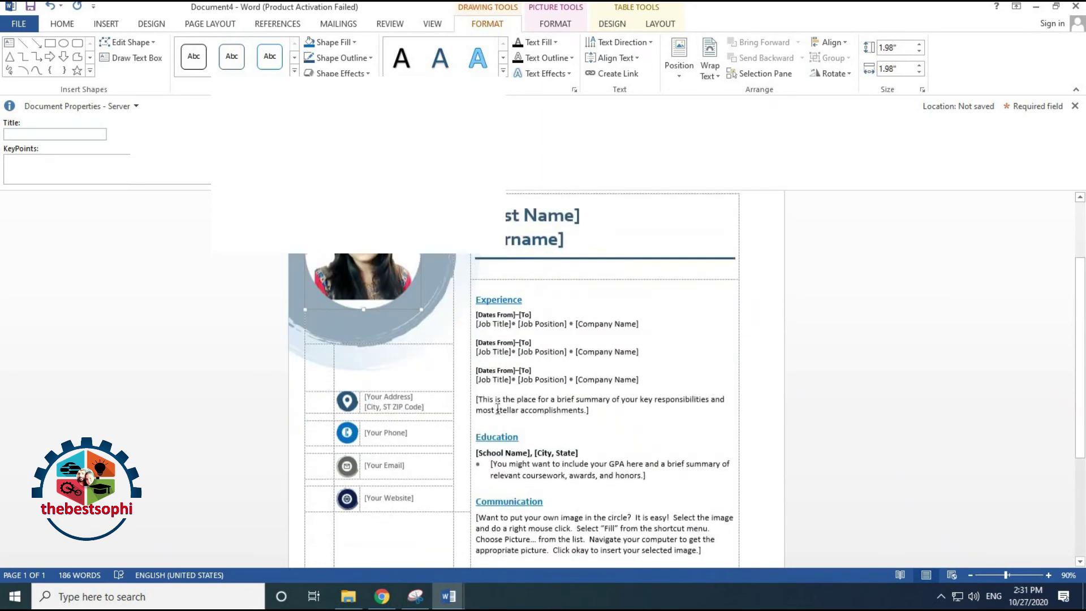
scroll(498, 407, "up", 6)
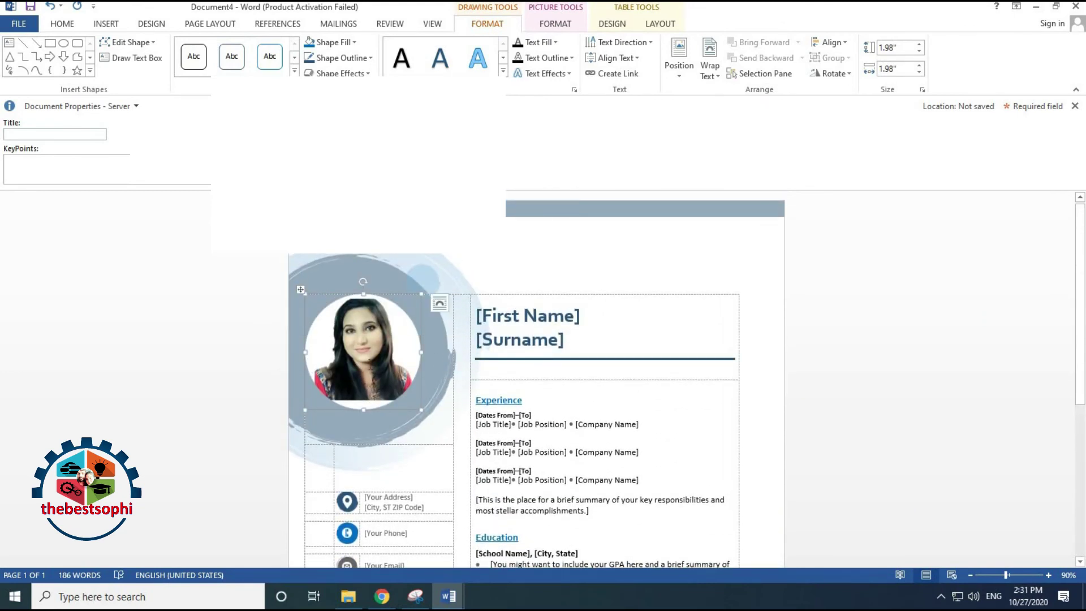
Open the circle's picture fill and run a Bing online image search for girls
left_click(330, 42)
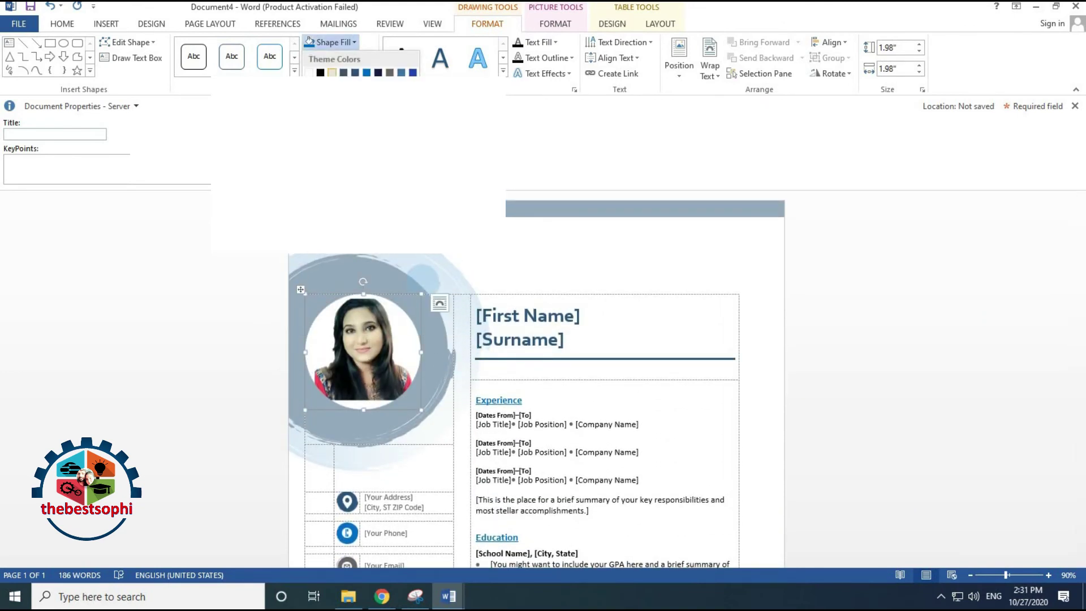
left_click(334, 189)
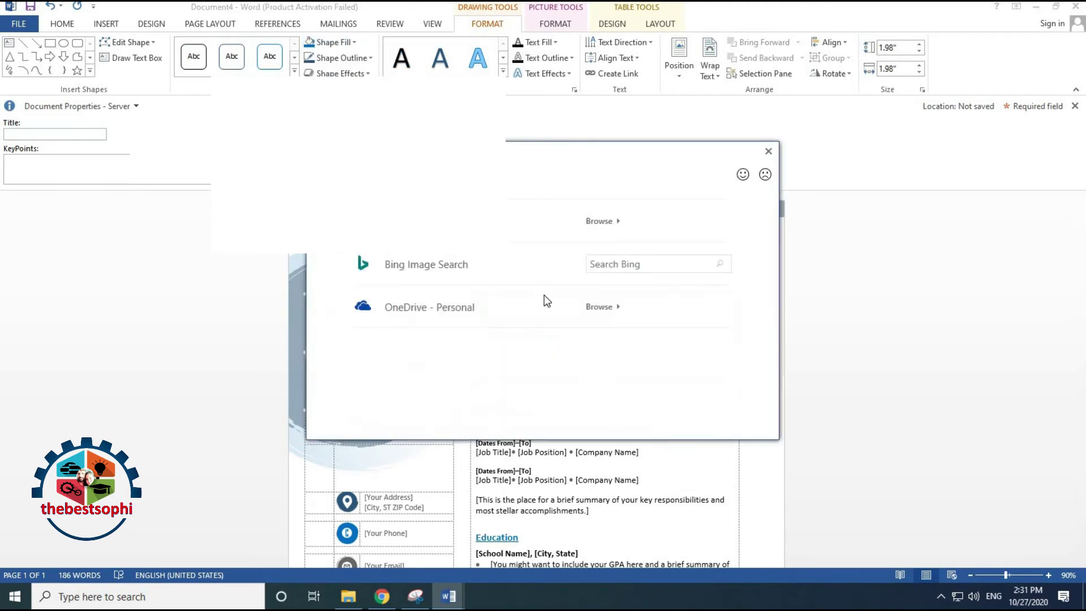
left_click(609, 264)
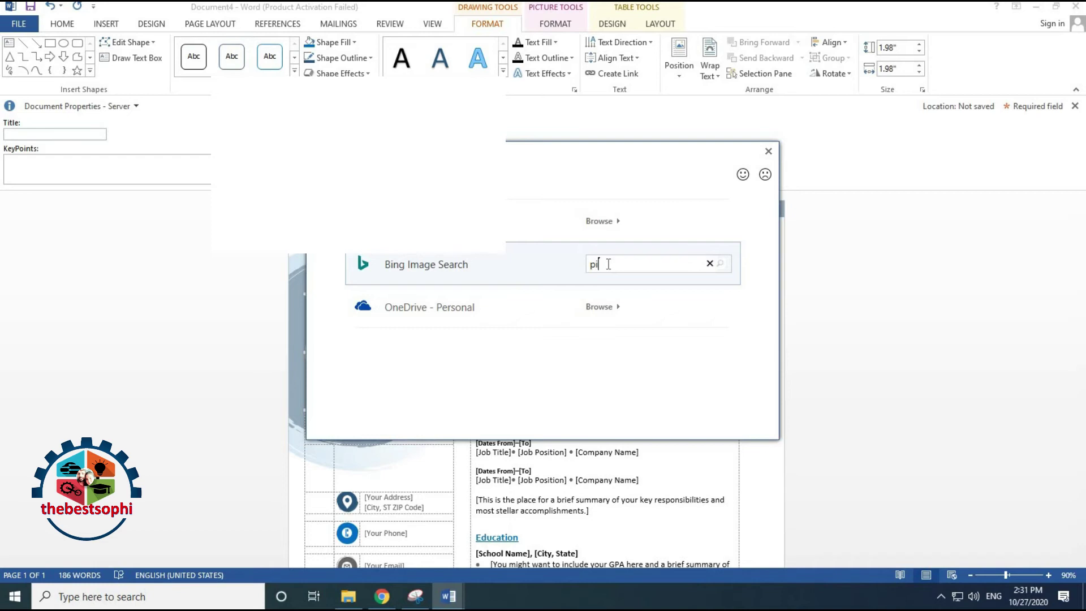
key("BackSpace")
key("BackSpace")
key("BackSpace")
key("Return")
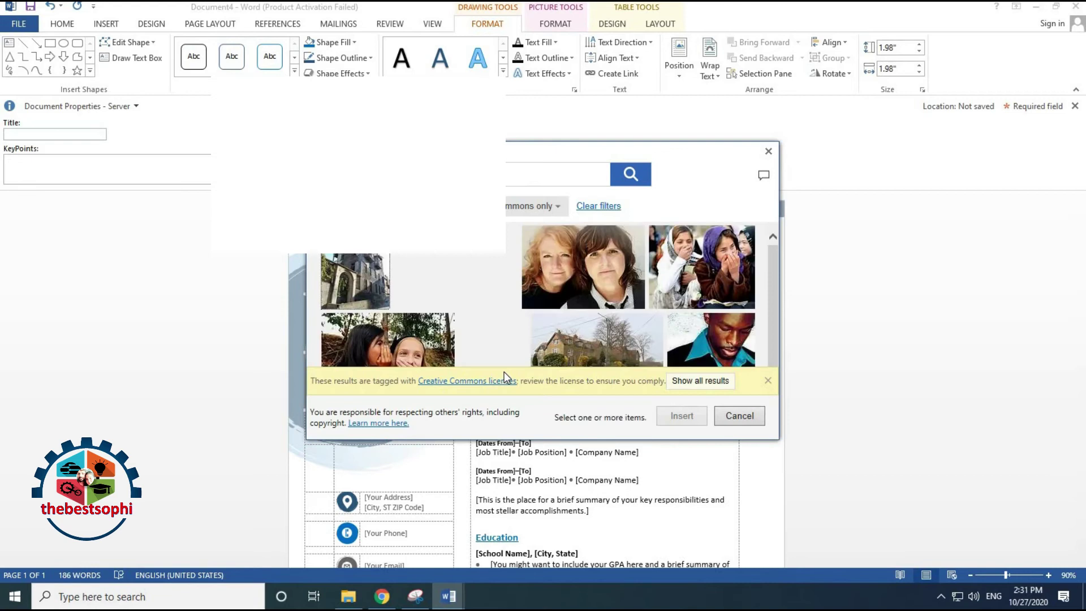
scroll(656, 327, "down", 3)
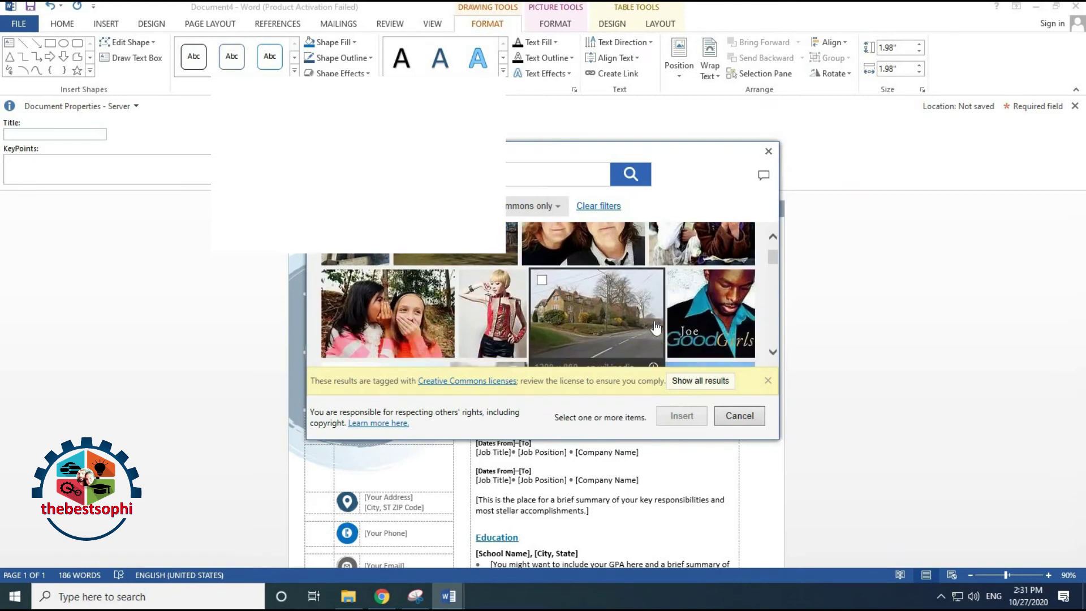
scroll(656, 327, "down", 10)
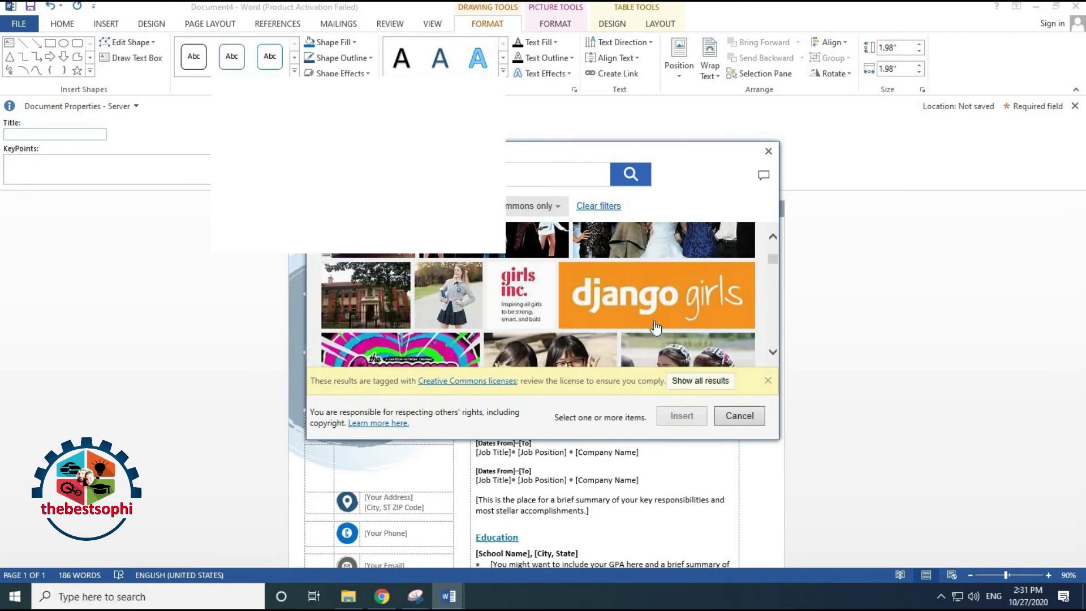
scroll(656, 327, "down", 10)
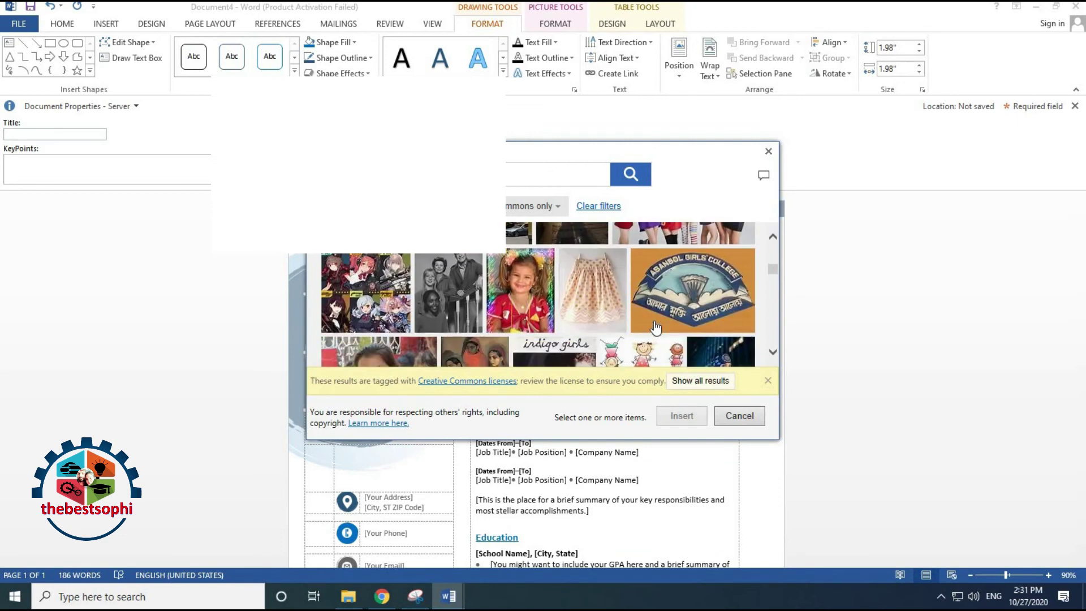
scroll(656, 326, "up", 3)
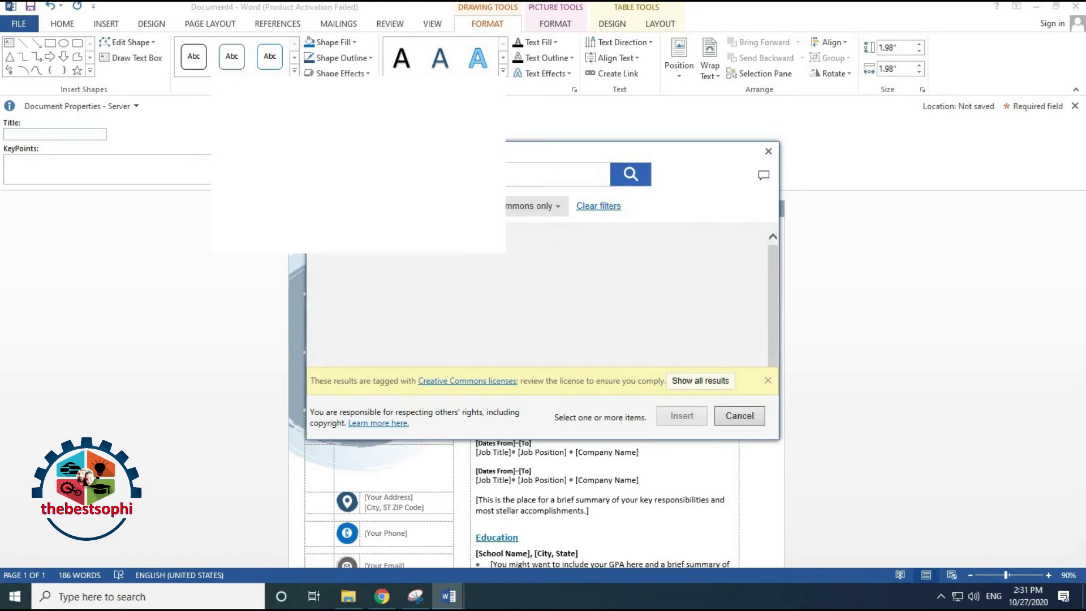
scroll(625, 327, "down", 5)
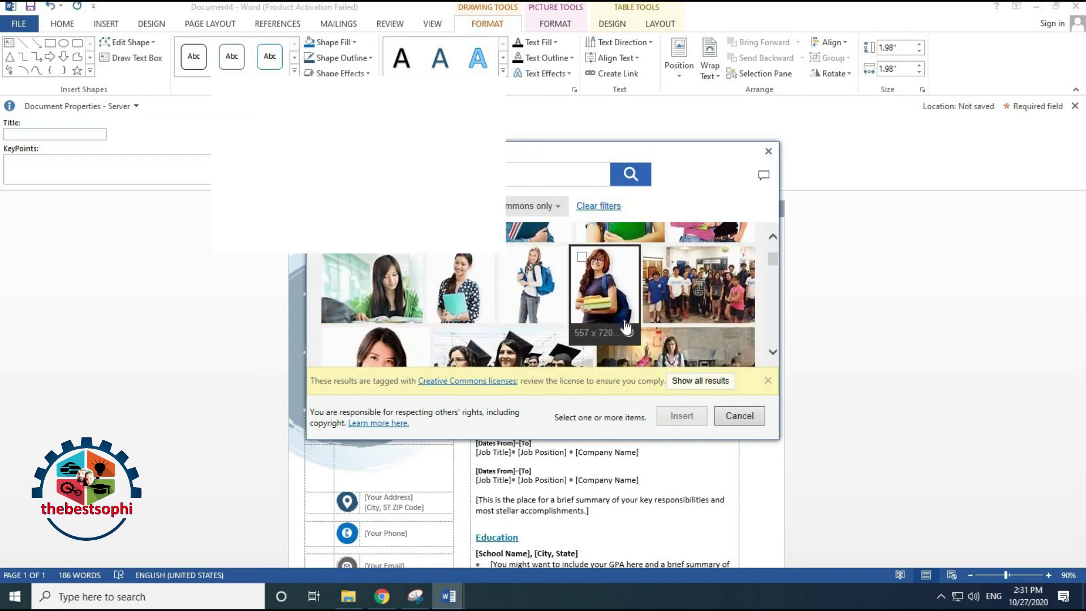
scroll(625, 327, "down", 5)
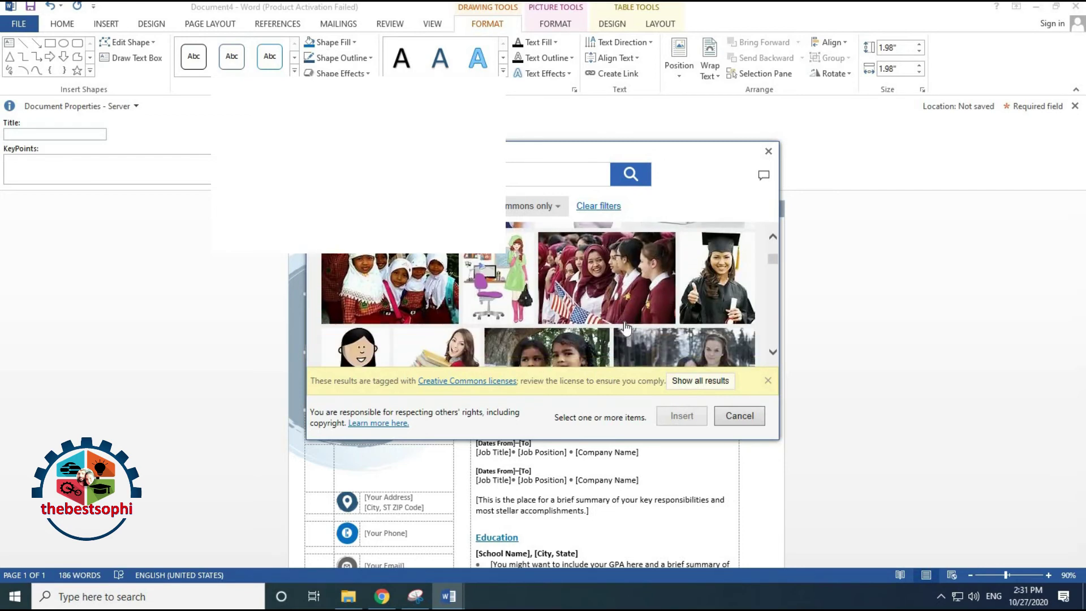
Refine the search to 'girls pic for cv' and insert the man's portrait from the results
left_click(512, 174)
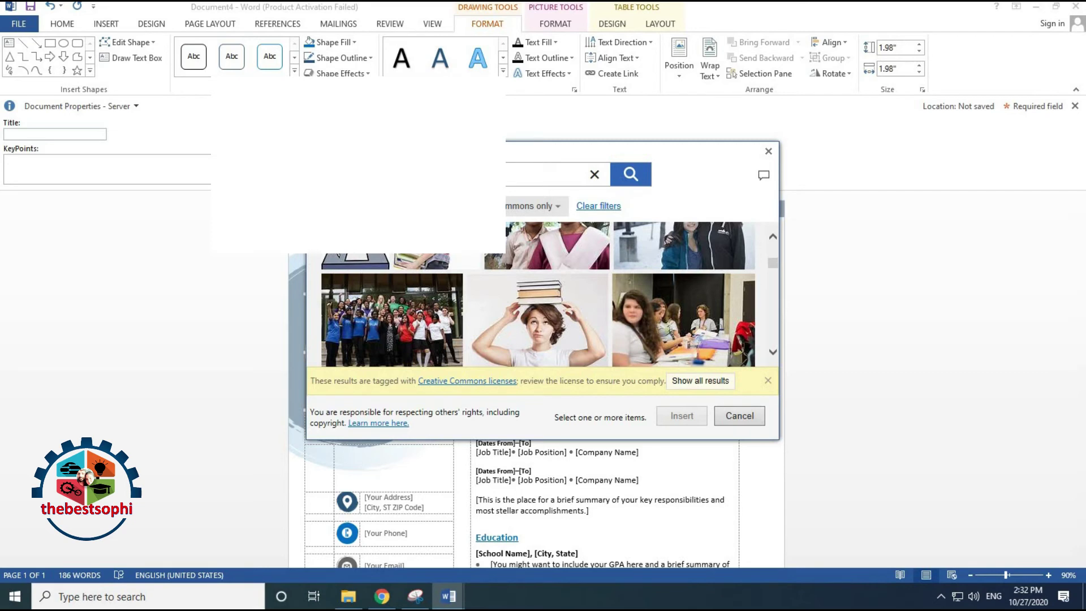
type("r cv")
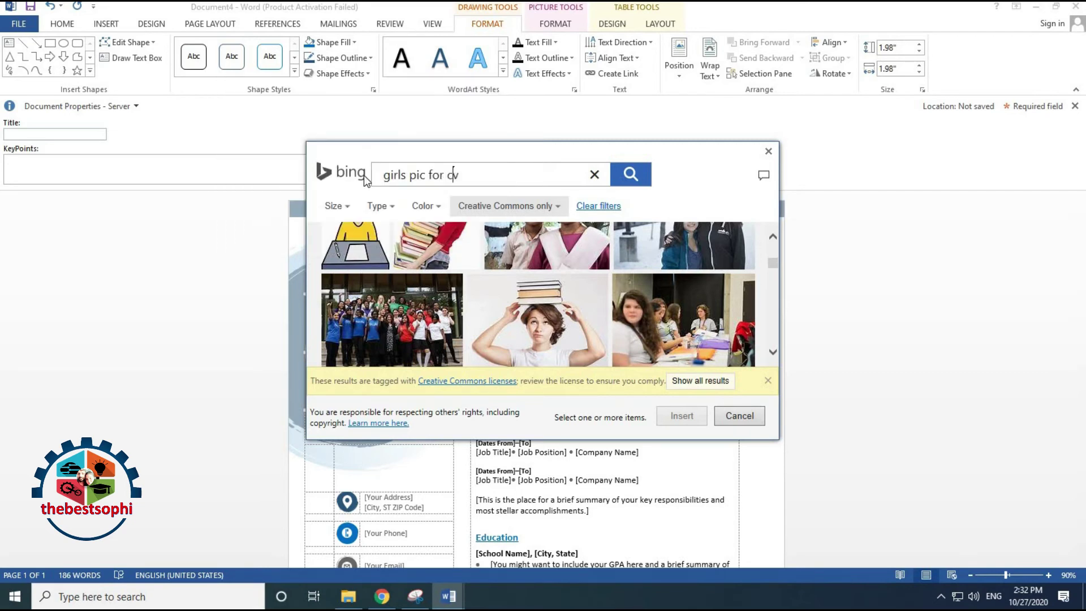
key("Return")
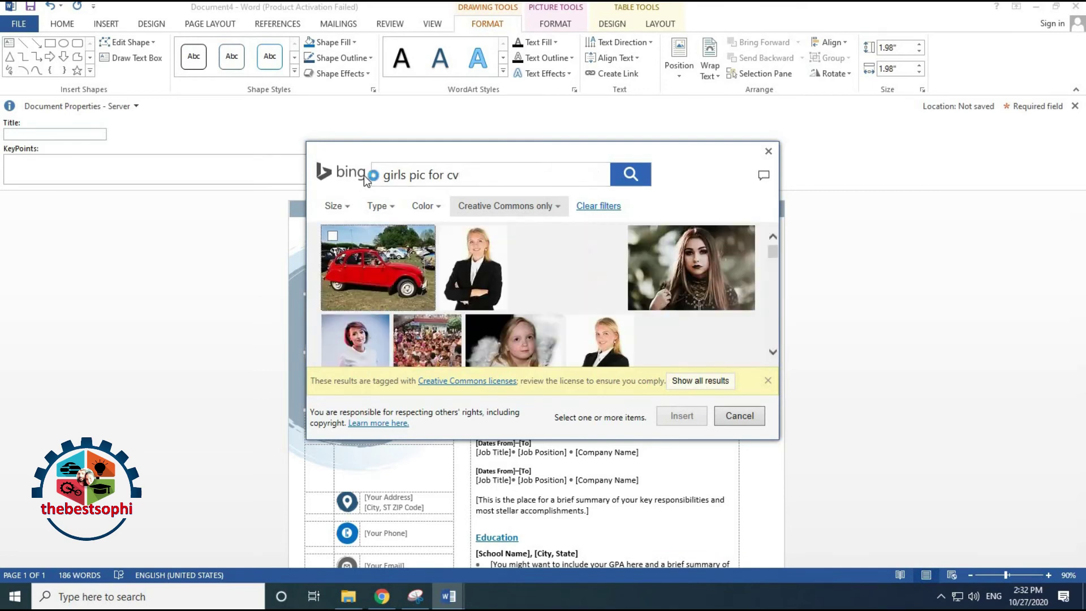
scroll(485, 314, "down", 2)
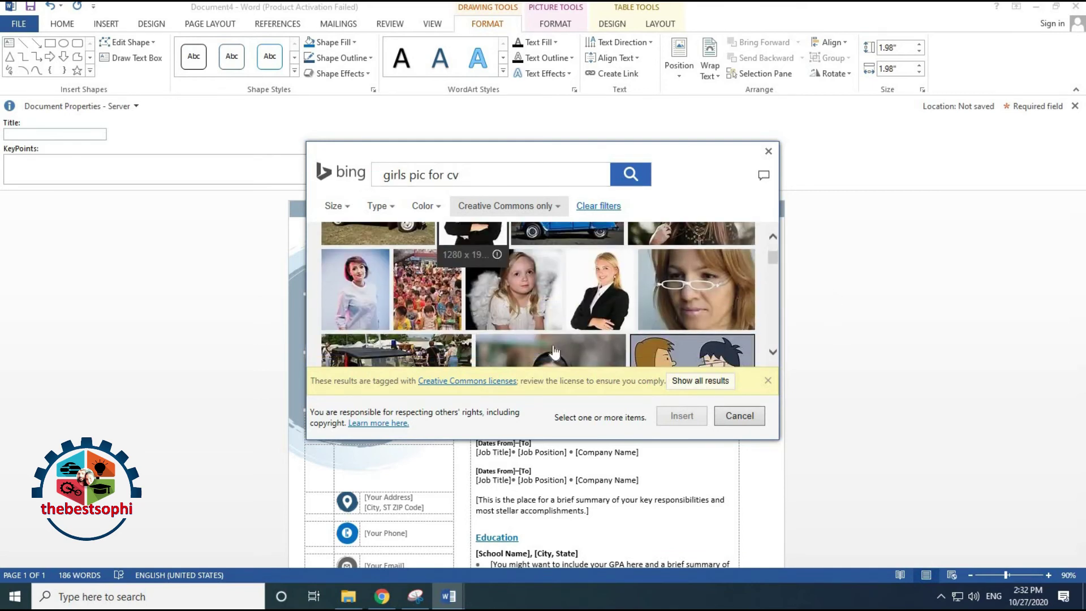
scroll(530, 335, "down", 5)
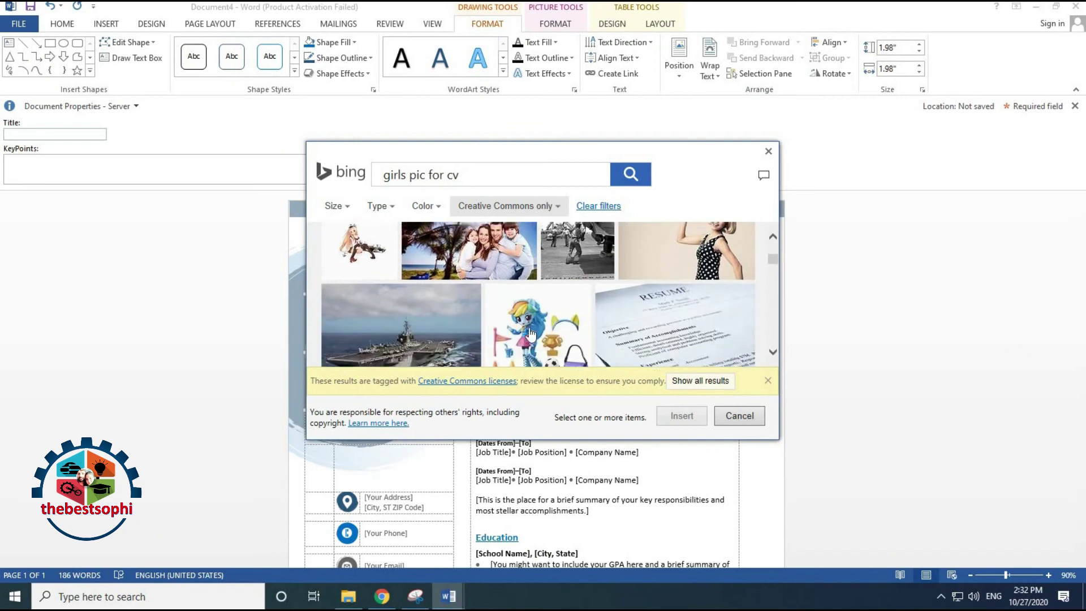
scroll(531, 336, "down", 4)
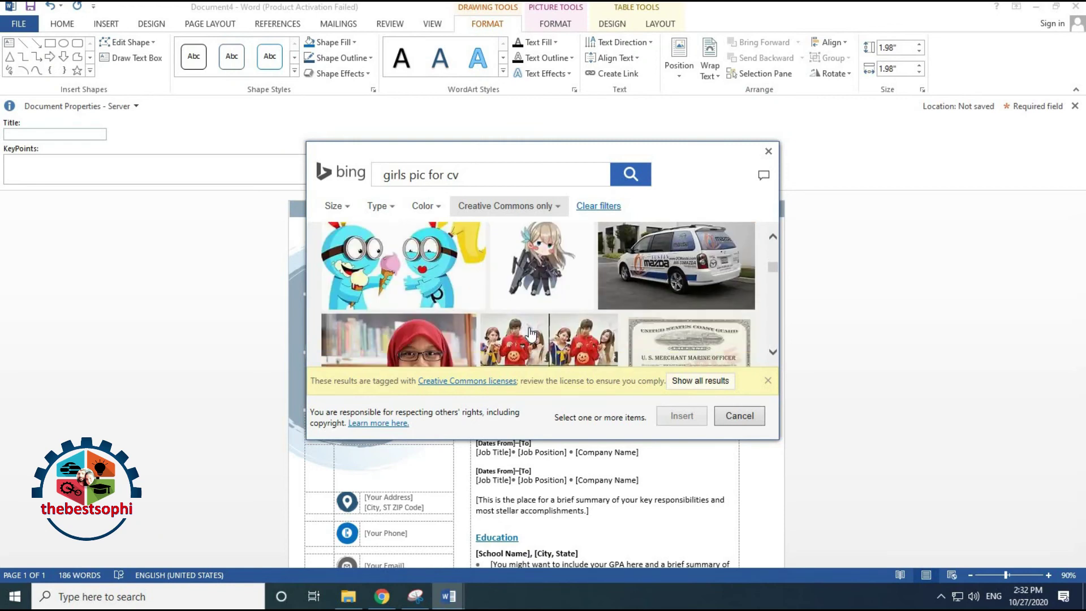
scroll(530, 333, "down", 3)
scroll(491, 297, "down", 3)
scroll(491, 297, "down", 5)
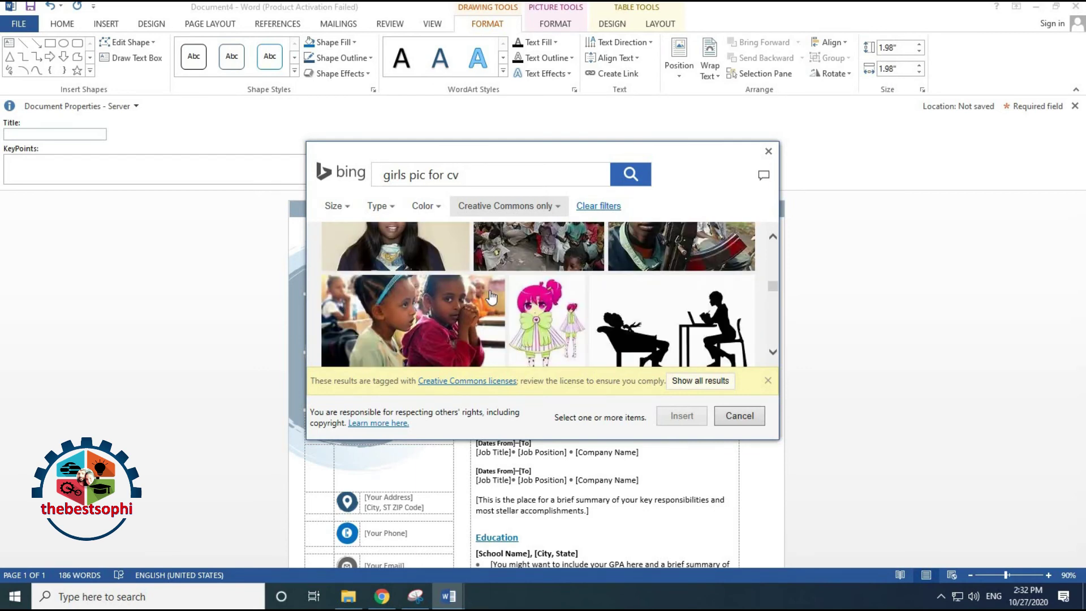
scroll(491, 297, "up", 2)
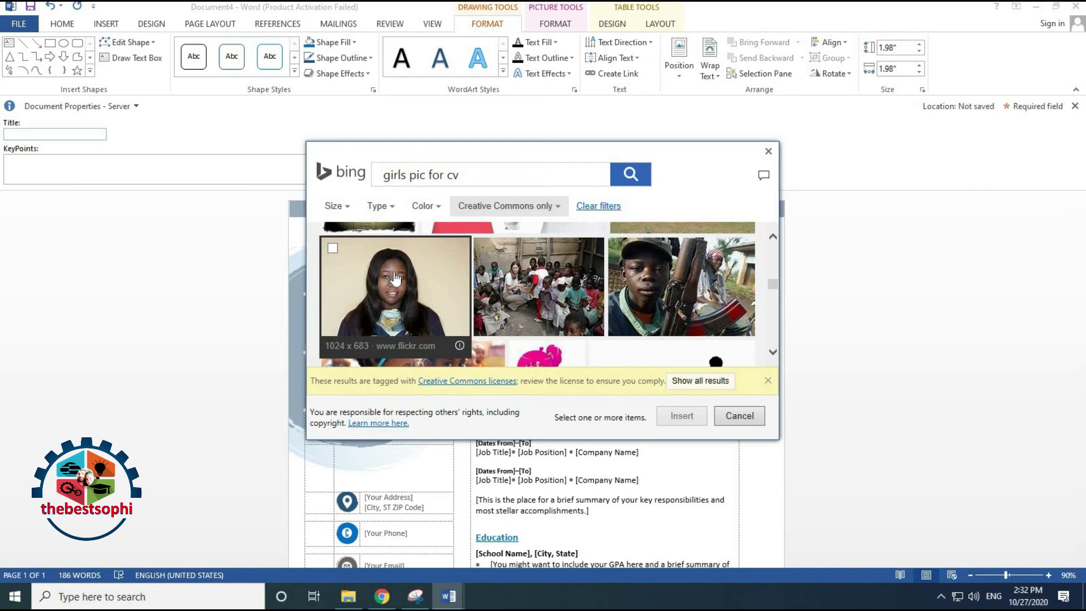
scroll(492, 319, "down", 5)
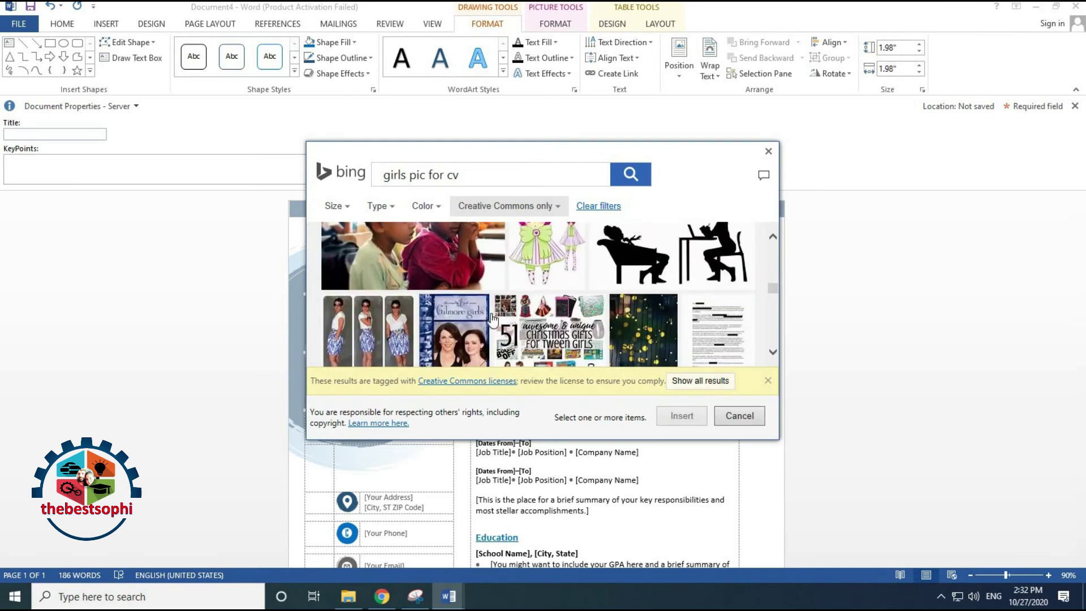
scroll(492, 320, "down", 3)
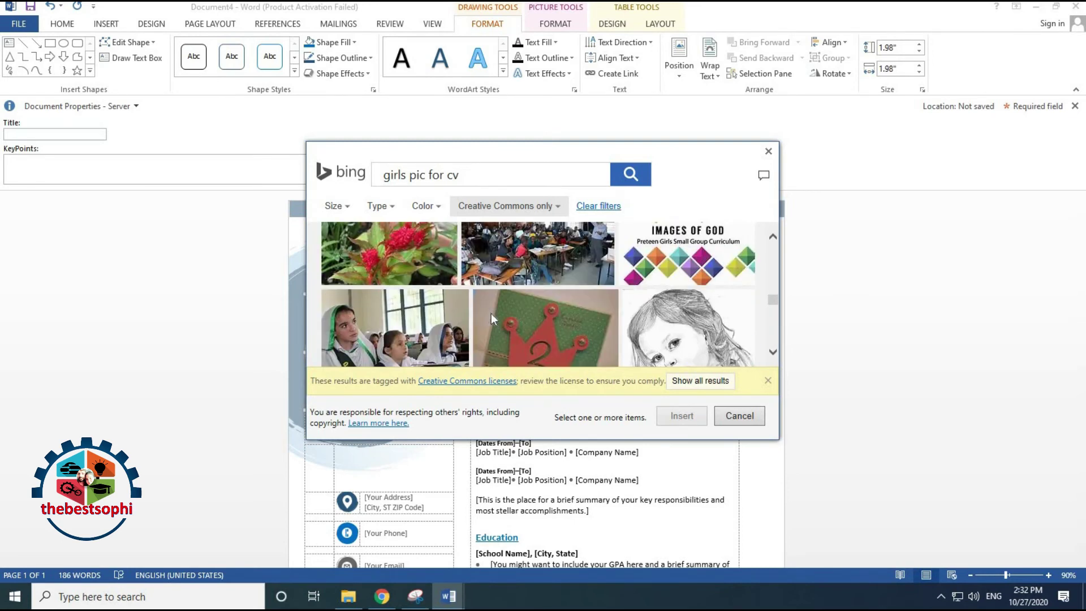
scroll(491, 319, "down", 2)
scroll(492, 320, "down", 8)
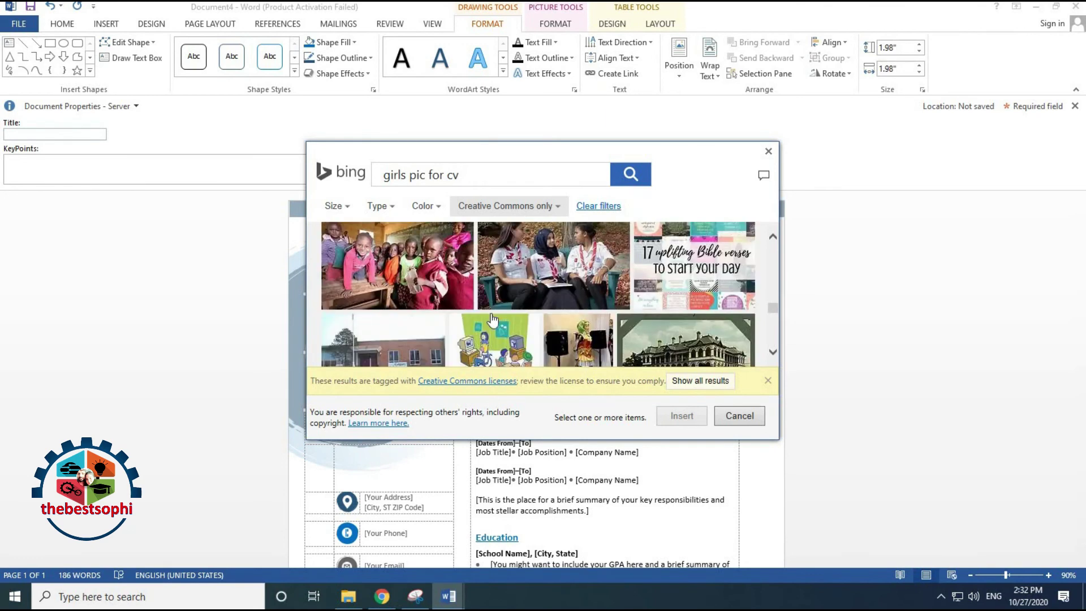
scroll(493, 319, "down", 2)
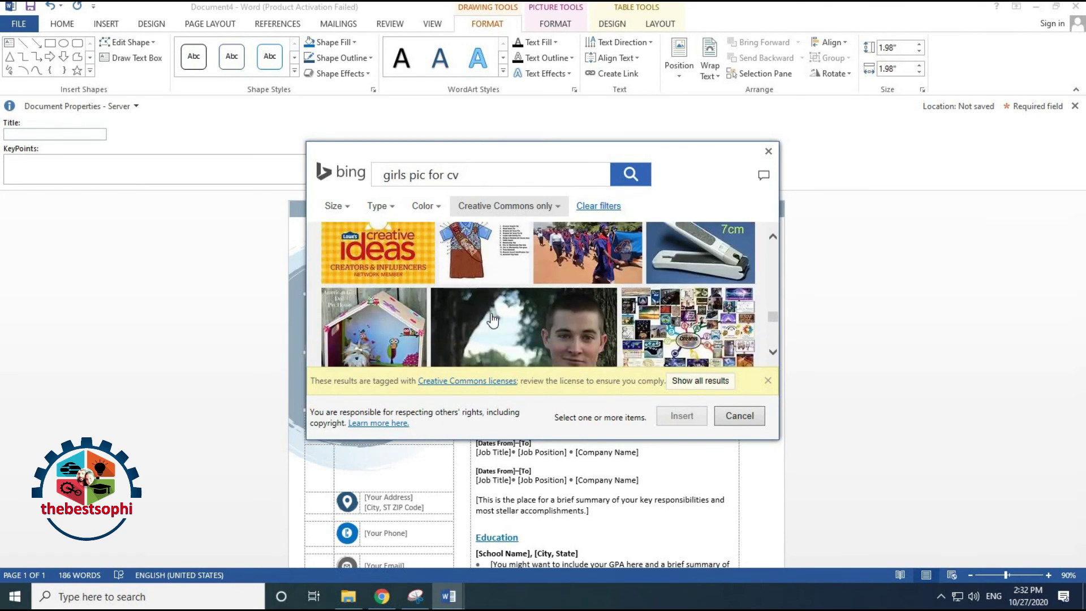
scroll(493, 320, "down", 2)
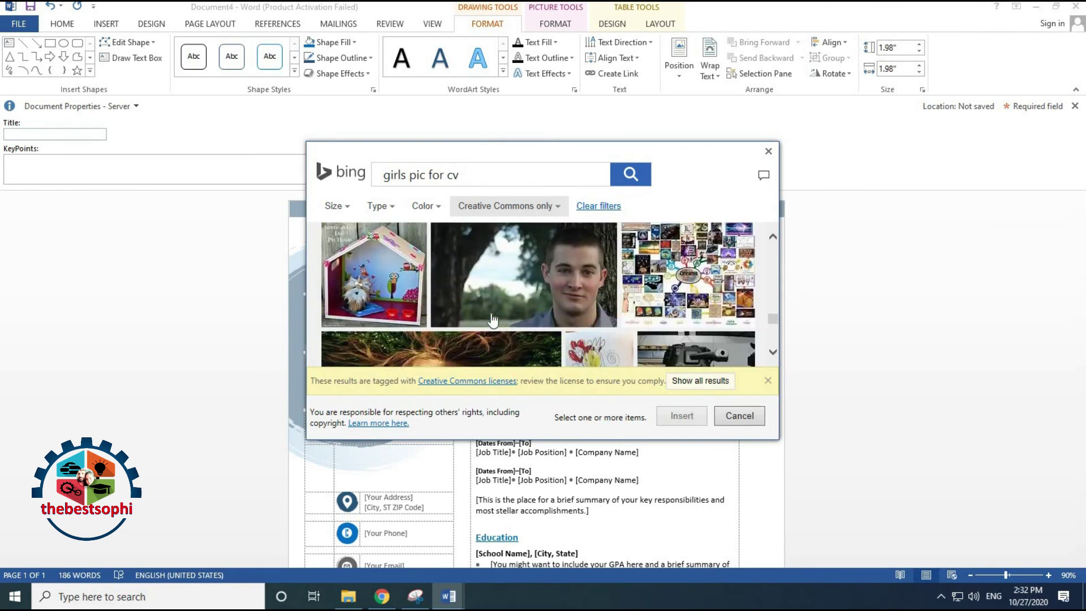
left_click(591, 290)
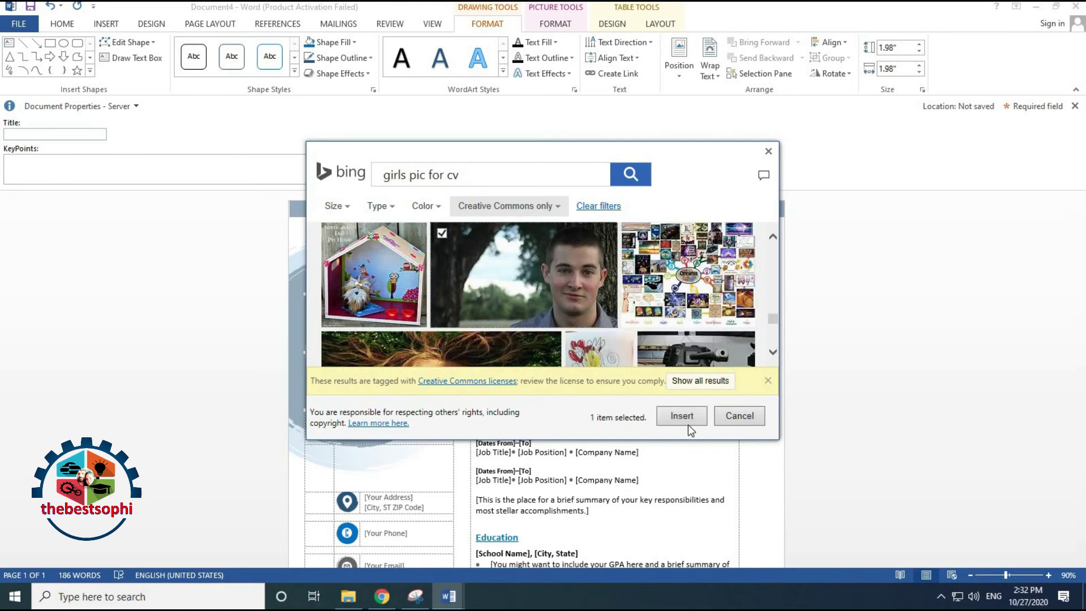
left_click(688, 417)
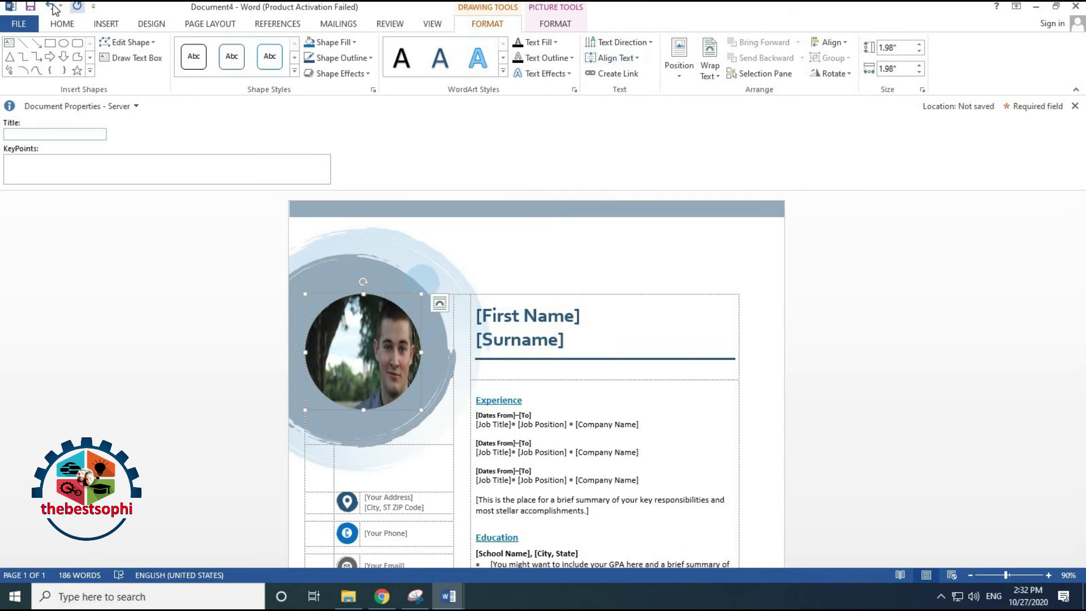
Undo the man's photo to restore the woman's portrait, then enlarge the profile picture slightly
left_click(51, 5)
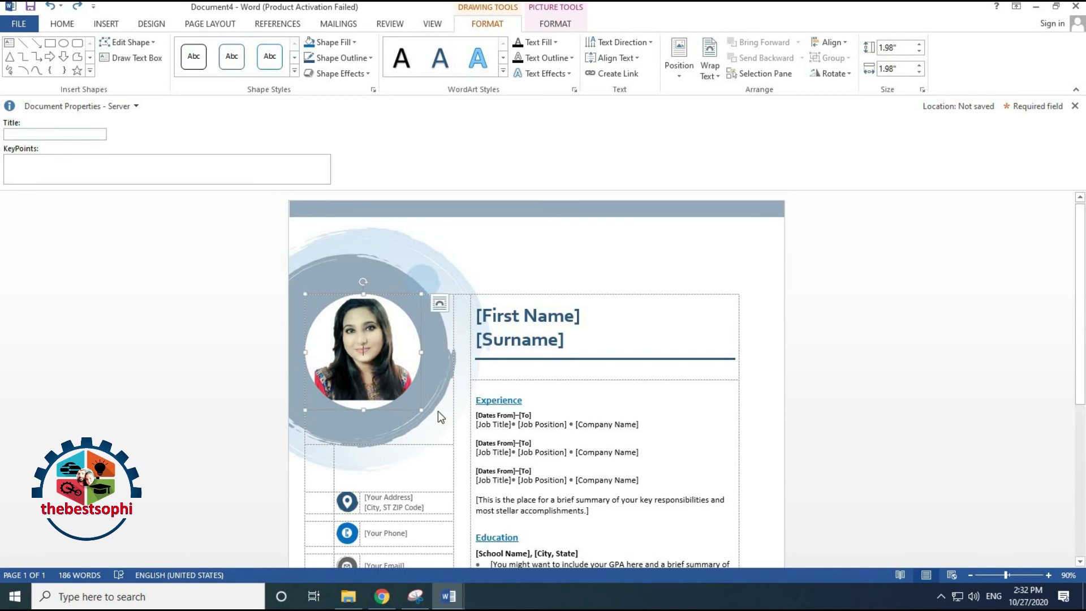
left_click_drag(425, 413, 427, 410)
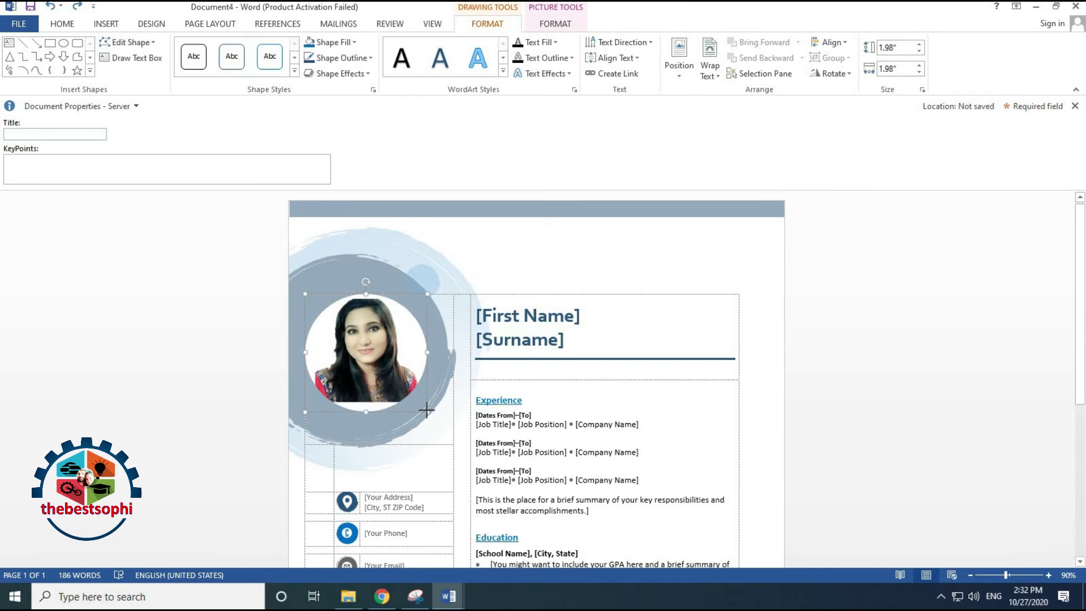
left_click(659, 383)
scroll(660, 383, "down", 5)
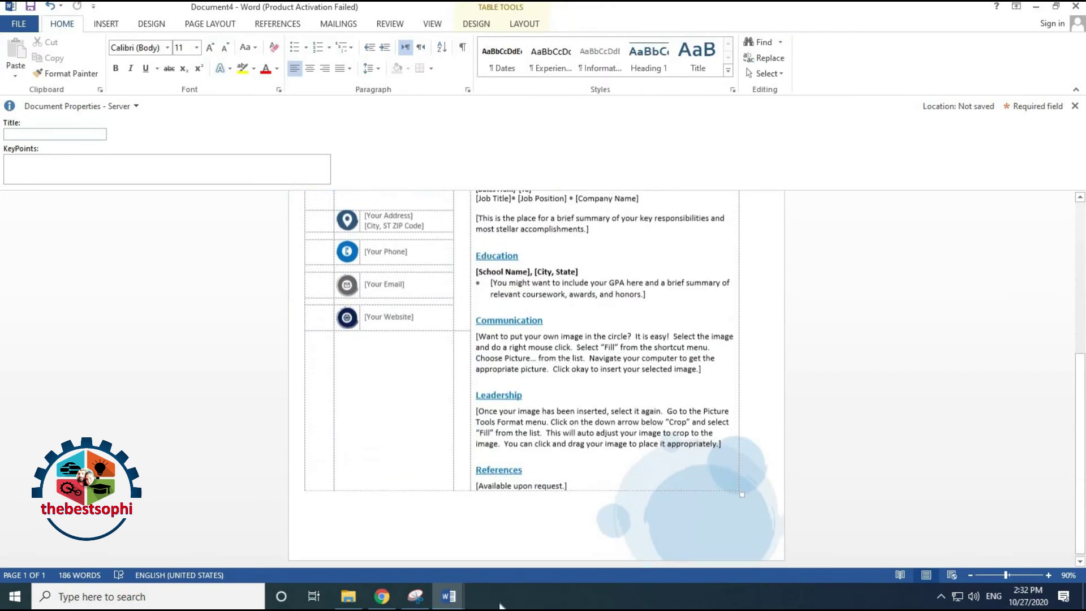
Switch to the finished Document1 résumé and scroll through it
mouse_move(449, 596)
left_click(351, 554)
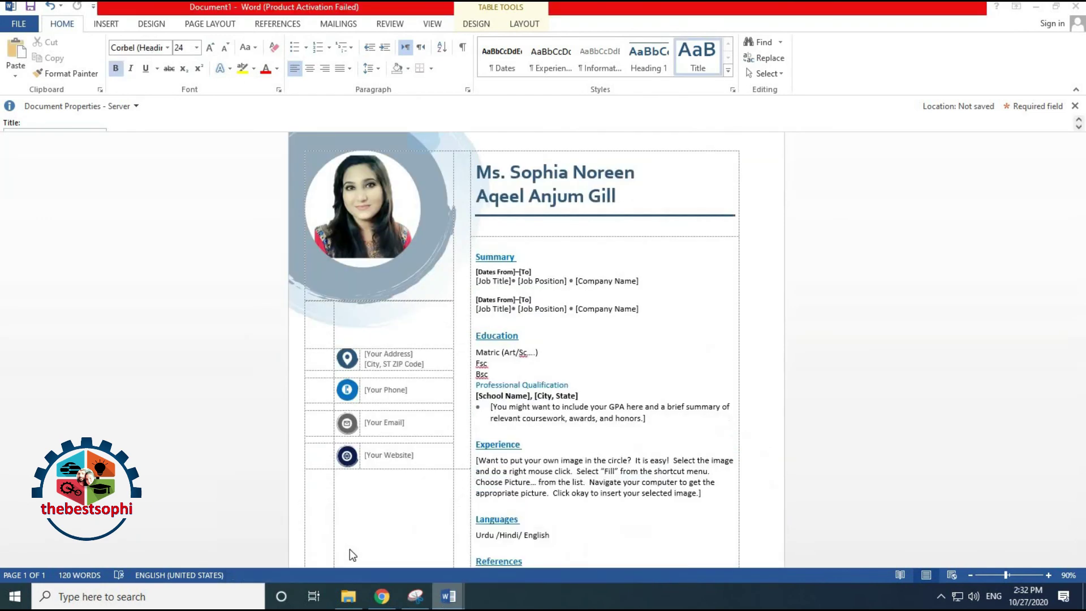
scroll(632, 333, "down", 5)
scroll(632, 333, "up", 3)
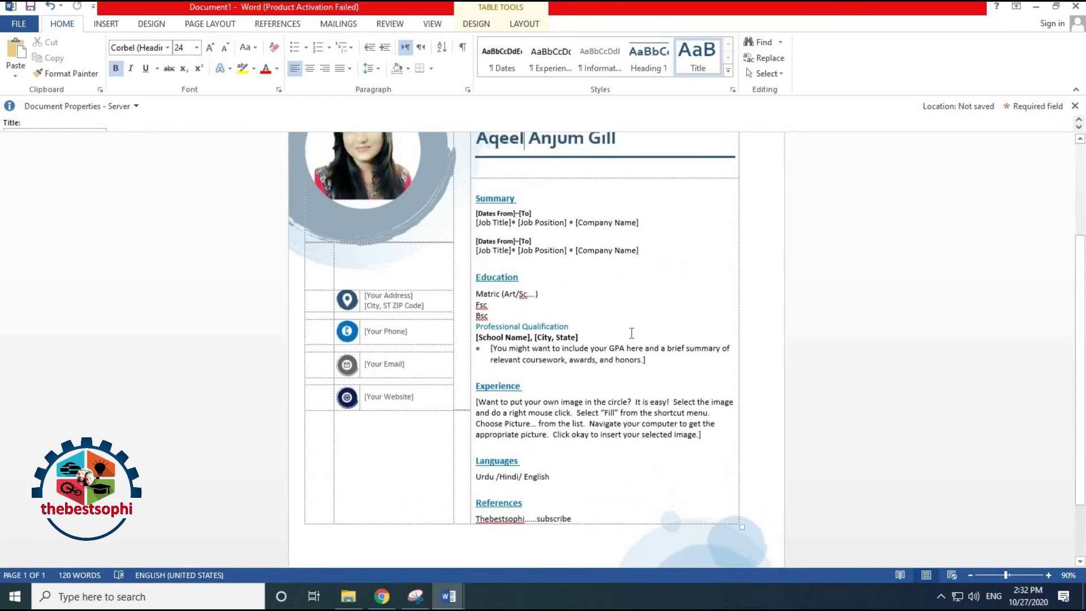
scroll(632, 334, "up", 4)
scroll(629, 327, "down", 5)
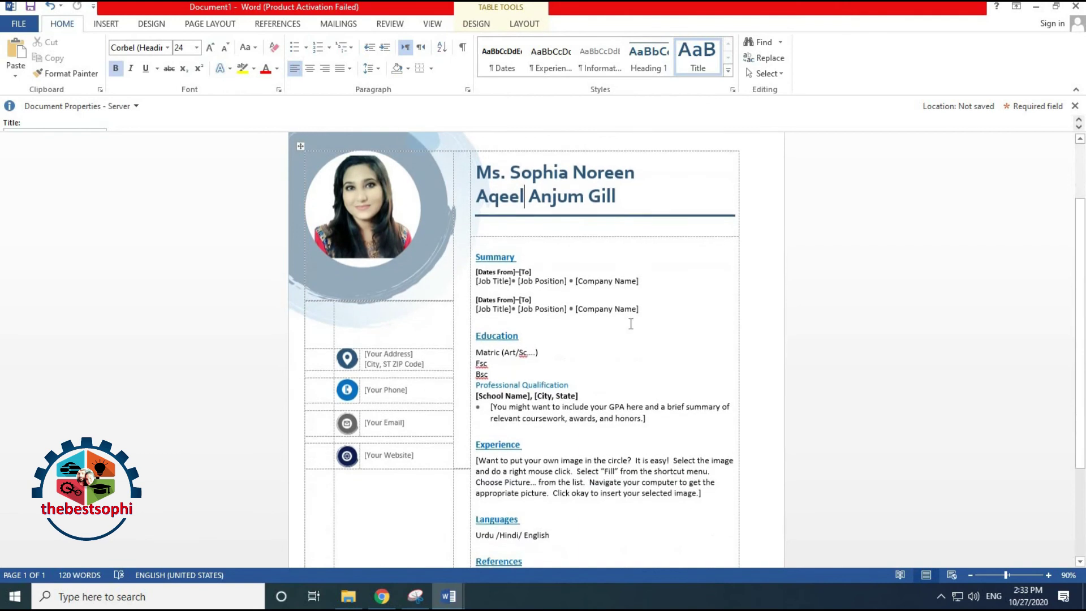
scroll(722, 440, "up", 3)
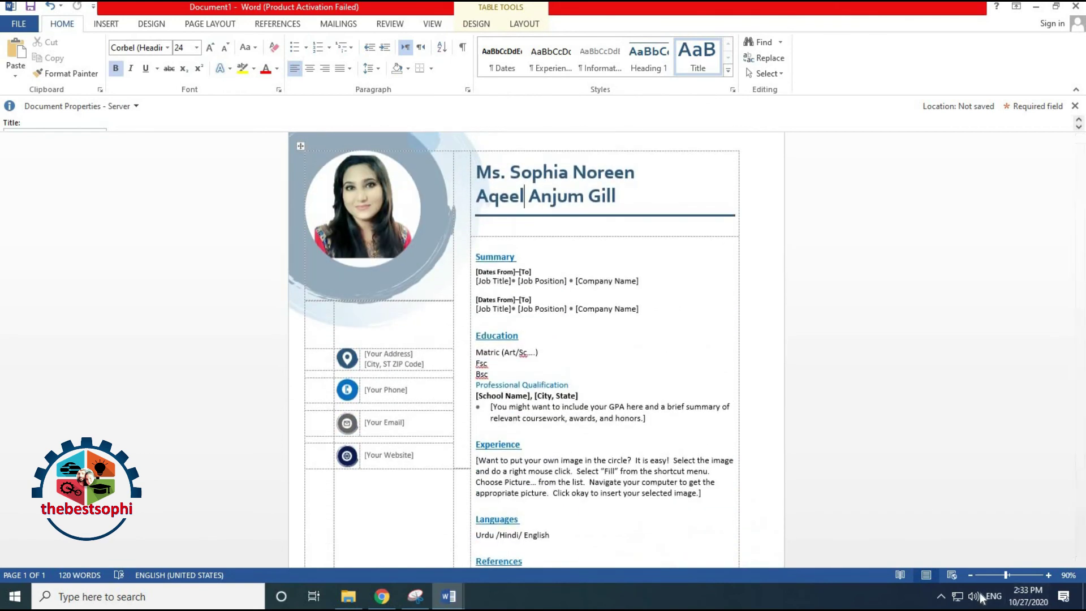
Set the zoom to 60% so the whole page is visible
left_click(972, 577)
left_click(972, 577)
left_click(972, 577)
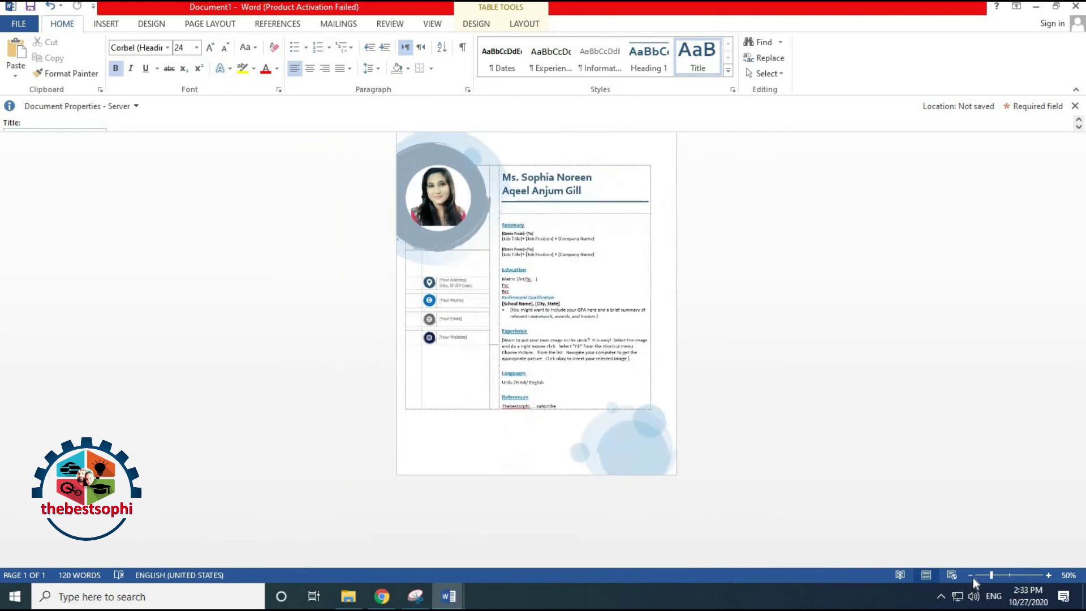
left_click(972, 577)
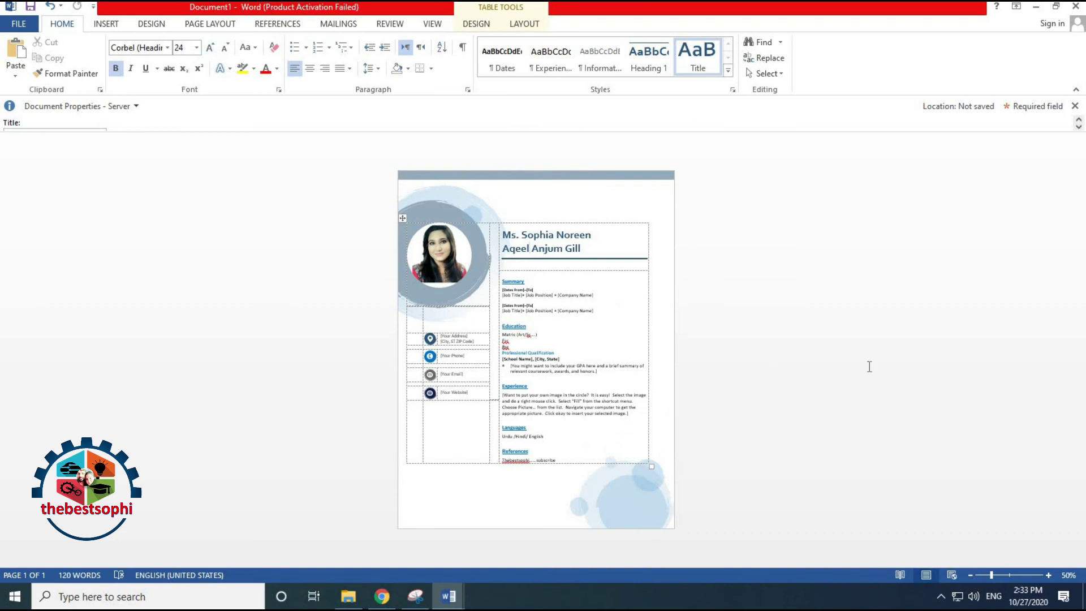
left_click(1049, 575)
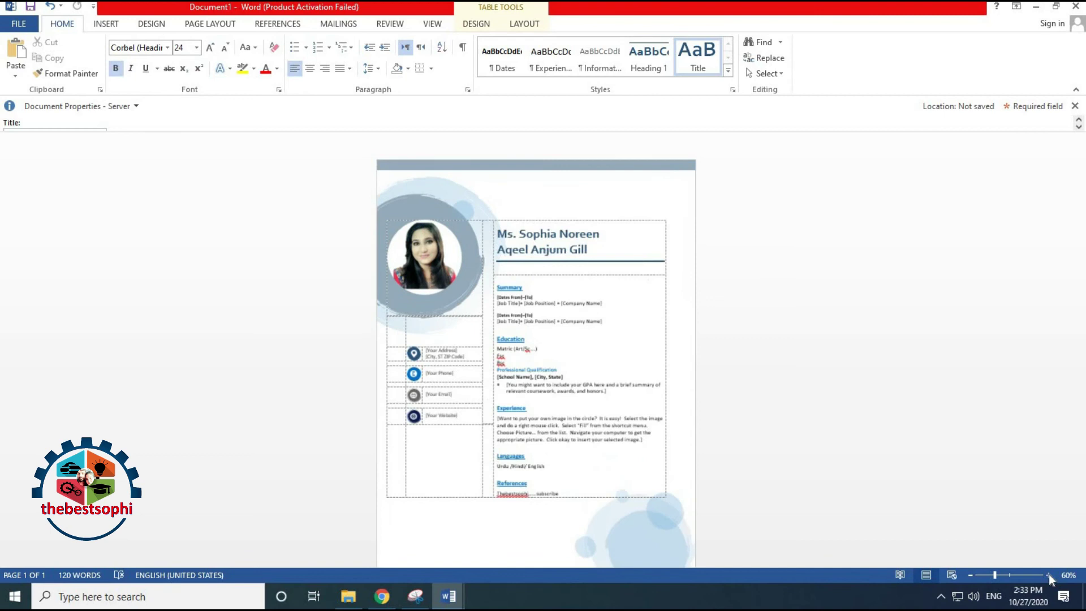
left_click(486, 199)
Edit the header, move to the footer and back to the header, then show the Design options
double_click(453, 174)
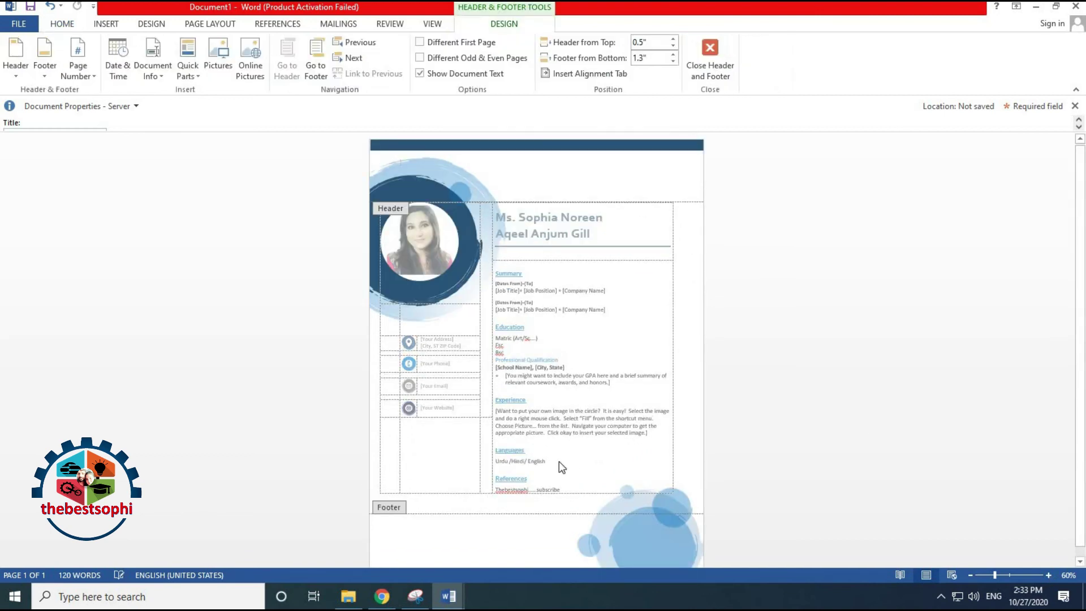
left_click(707, 544)
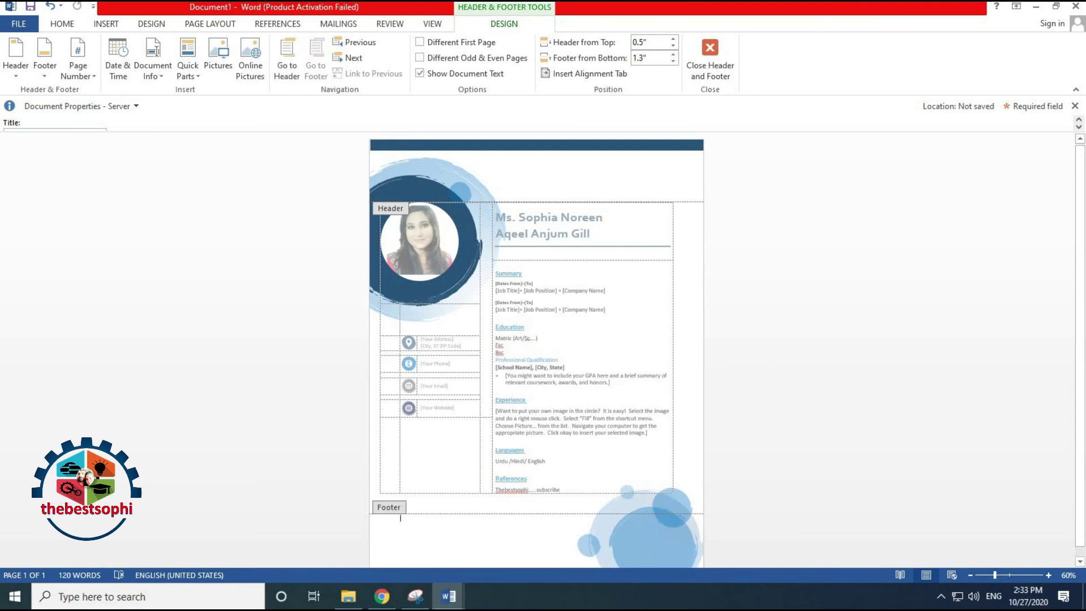
left_click(677, 189)
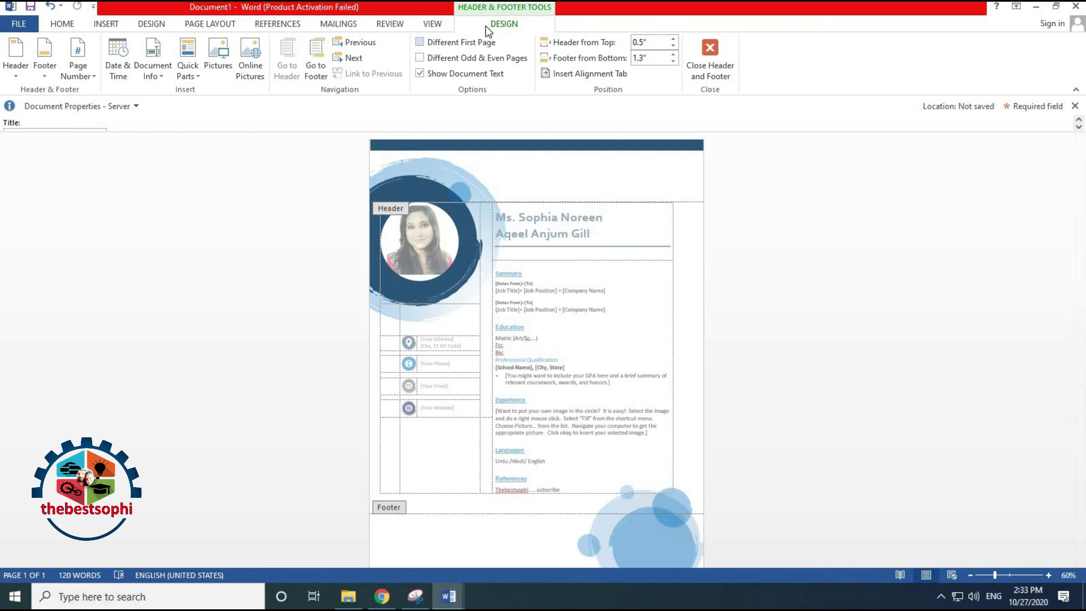
left_click(146, 24)
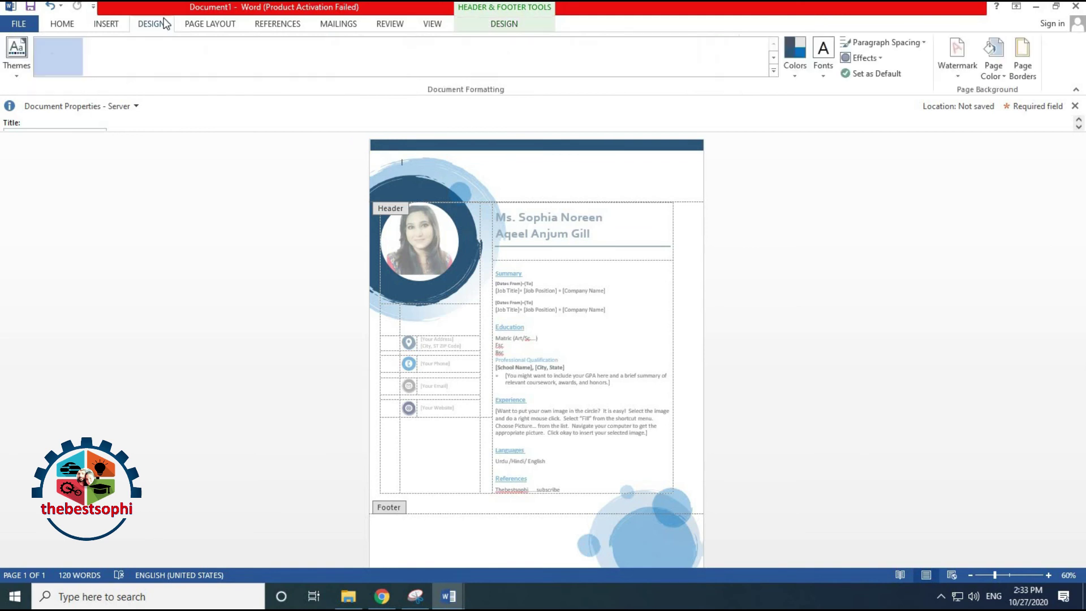
Preview page colours and theme colour schemes without applying, then undo edits back past the space after Ms
left_click(987, 74)
left_click(932, 126)
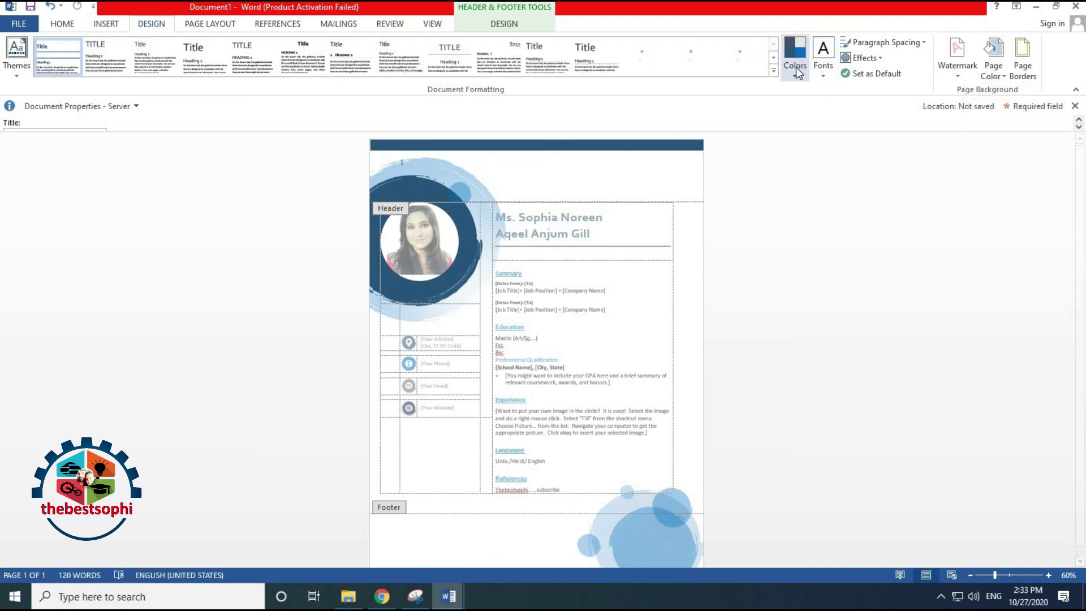
left_click(796, 66)
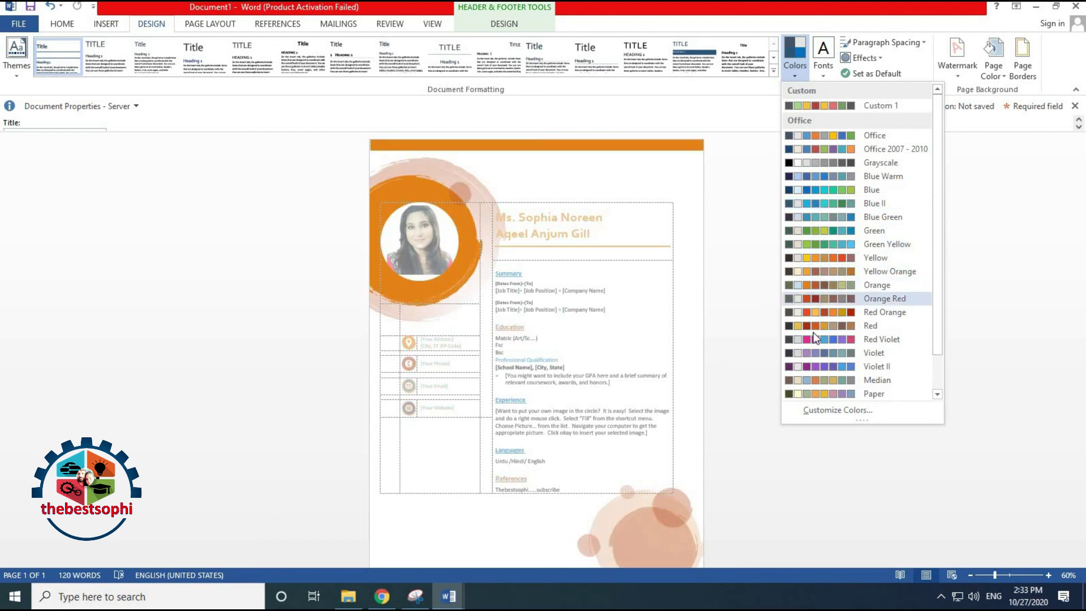
left_click(813, 487)
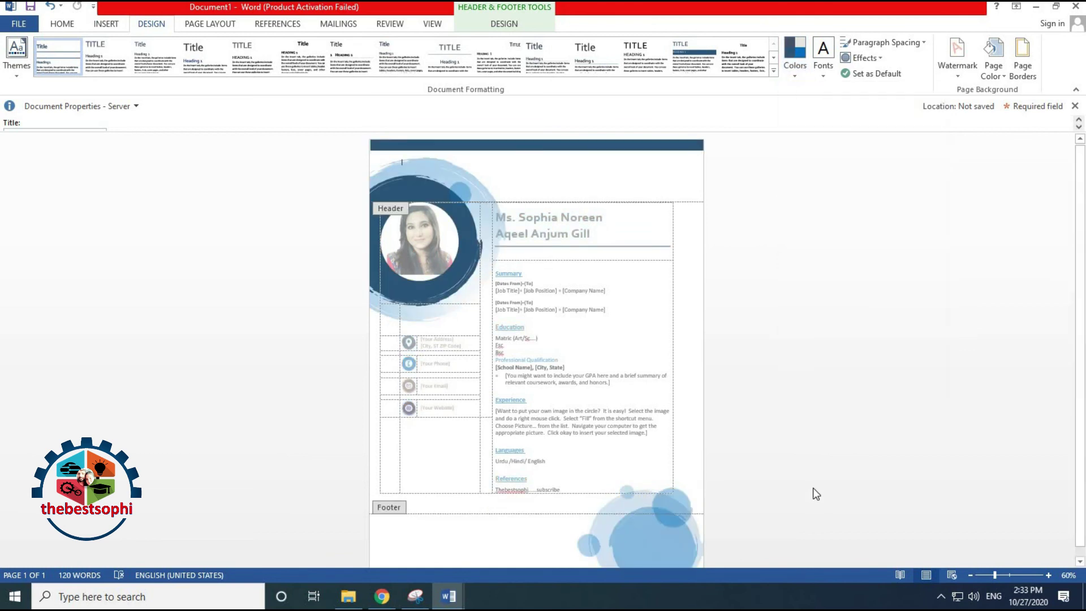
left_click(999, 73)
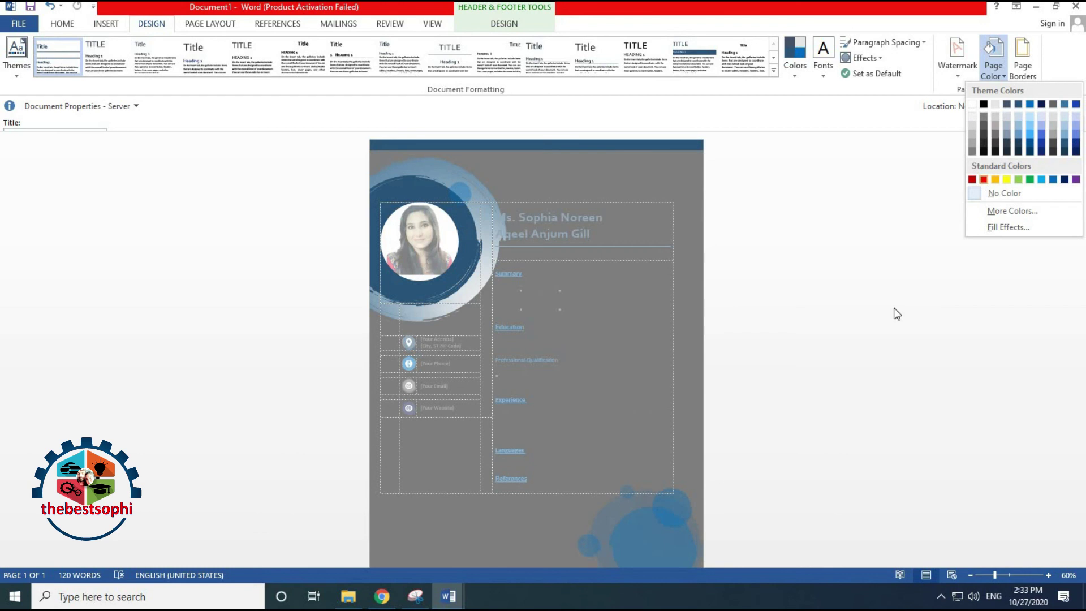
left_click(888, 312)
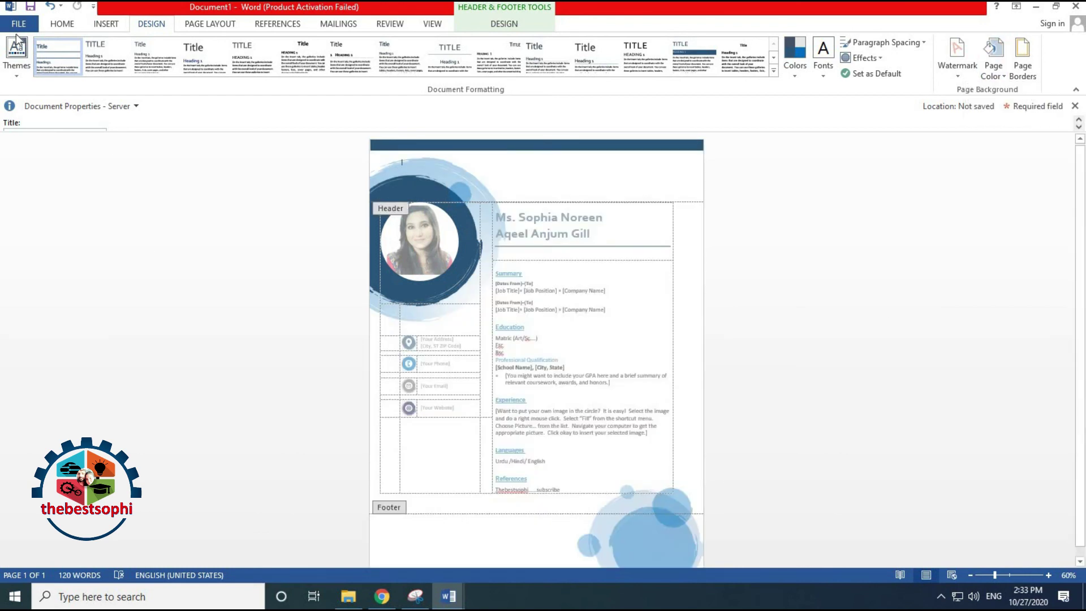
left_click(51, 6)
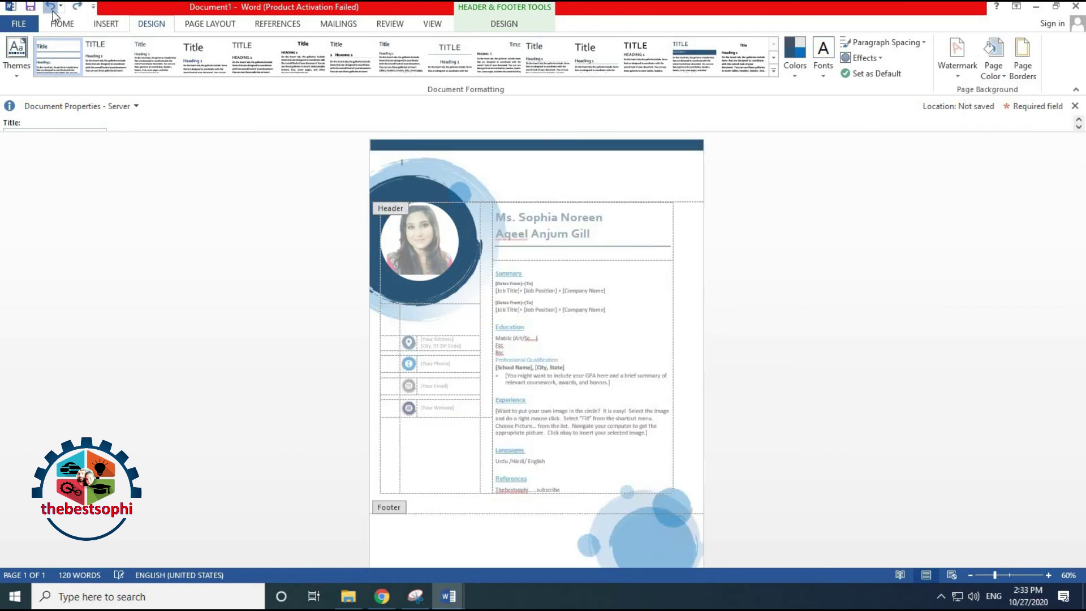
left_click(51, 7)
Undo the word subscribe in References and leave header and footer editing
left_click(51, 7)
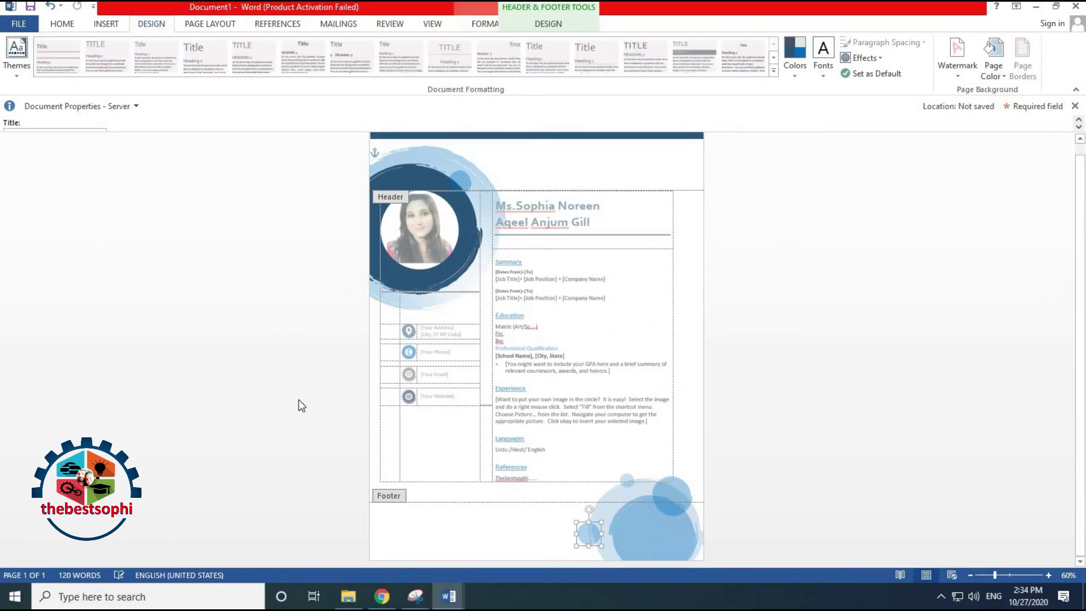
double_click(848, 313)
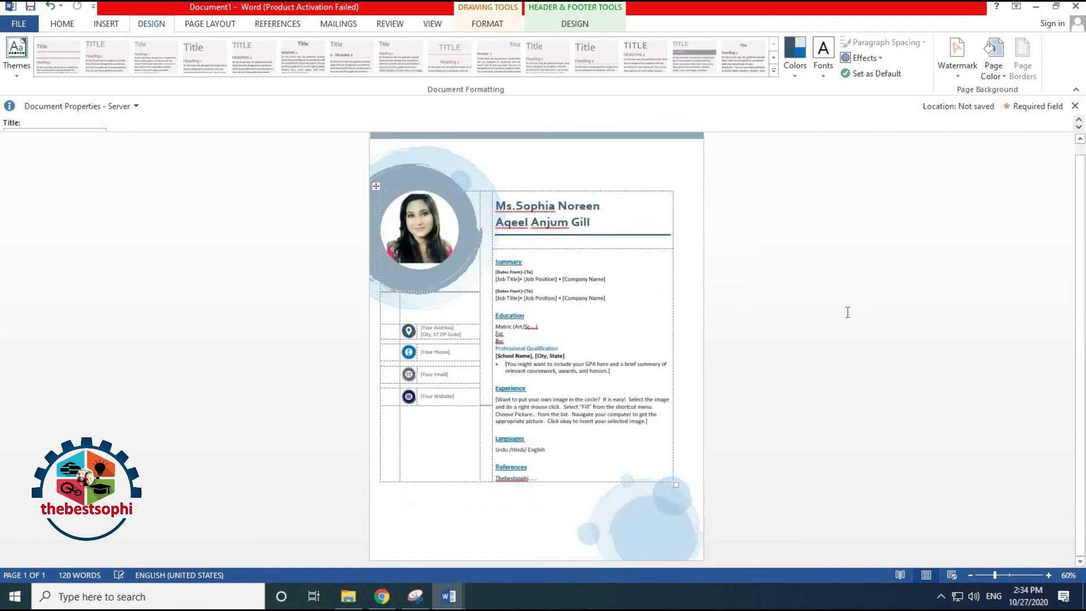